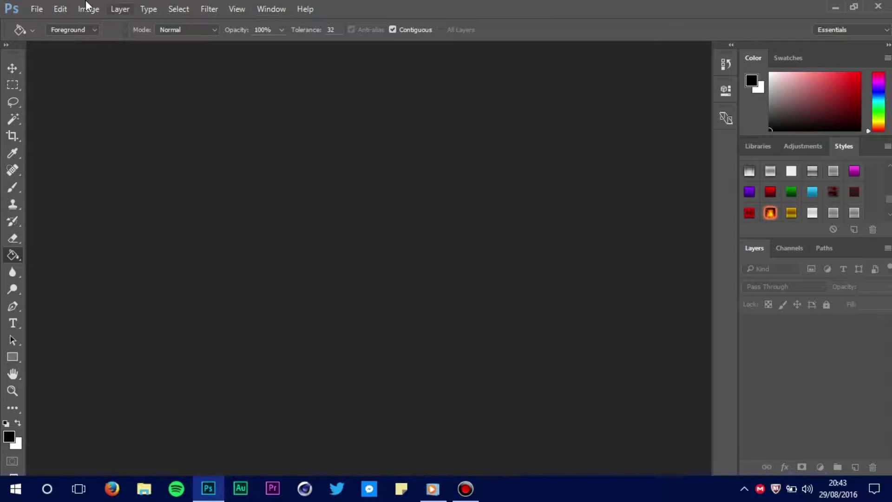
- Create a new transparent 1920 × 1080 px document named 'twitch overlay'
{"action": "left_click", "coordinate": [40, 8]}
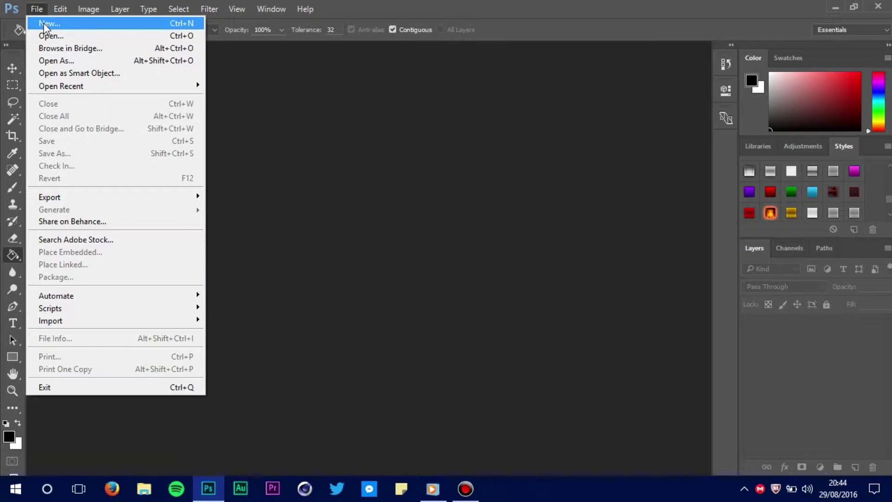
{"action": "left_click", "coordinate": [45, 24]}
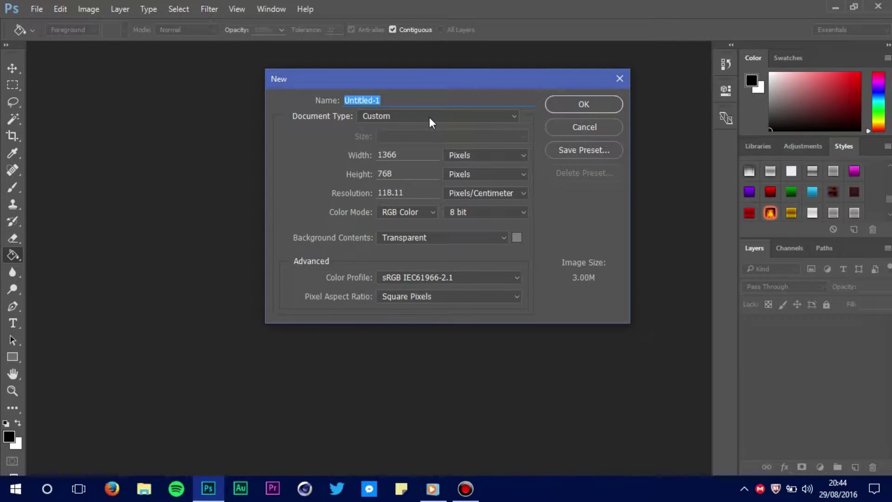
{"action": "left_click", "coordinate": [430, 117]}
{"action": "left_click", "coordinate": [416, 164]}
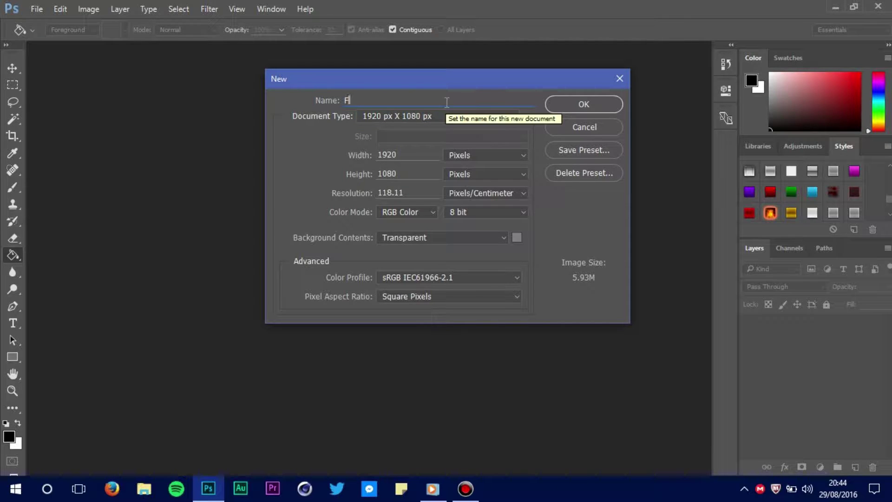
{"action": "key", "text": "BackSpace"}
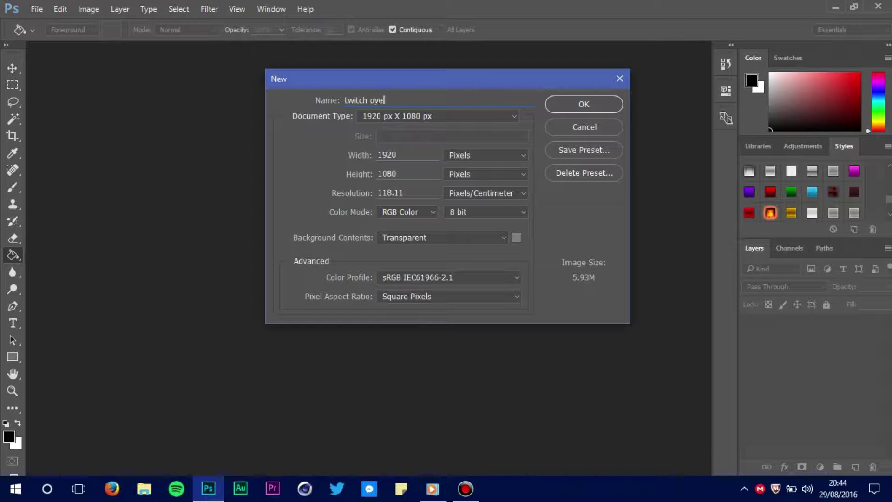
{"action": "key", "text": "Return"}
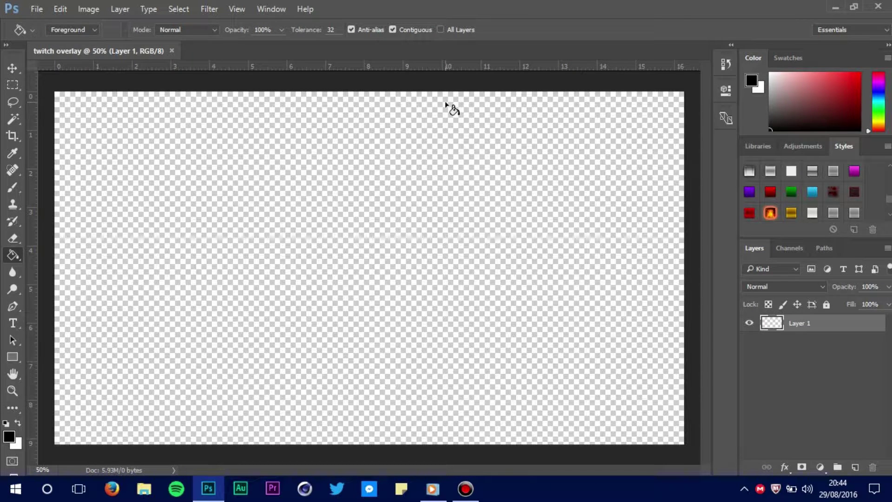
- Switch to the Rectangle tool with a black shape fill
{"action": "left_click", "coordinate": [12, 68]}
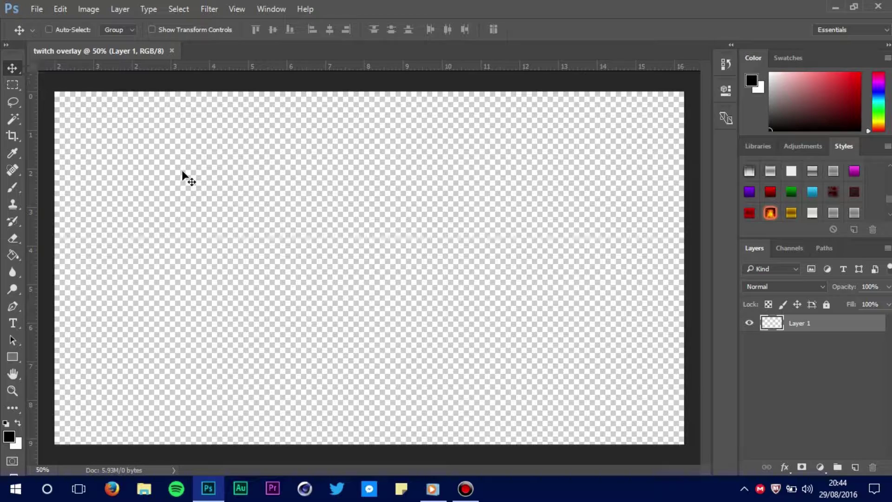
{"action": "key", "text": "p"}
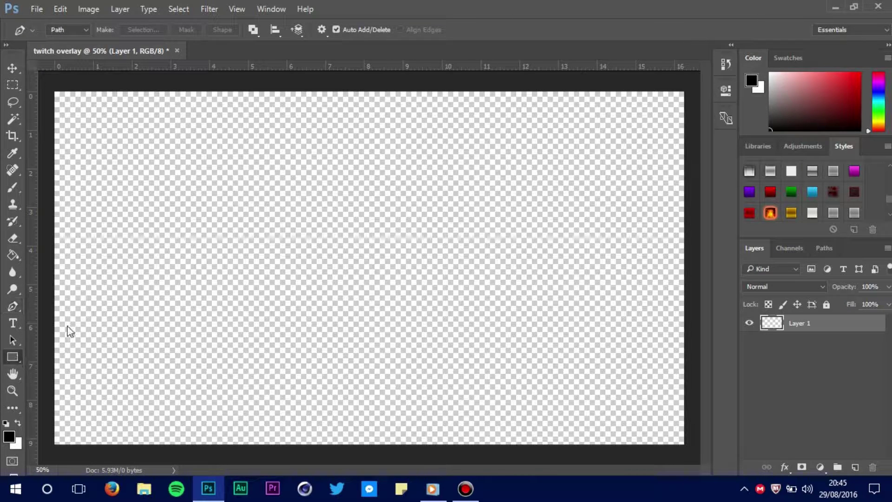
{"action": "key", "text": "u"}
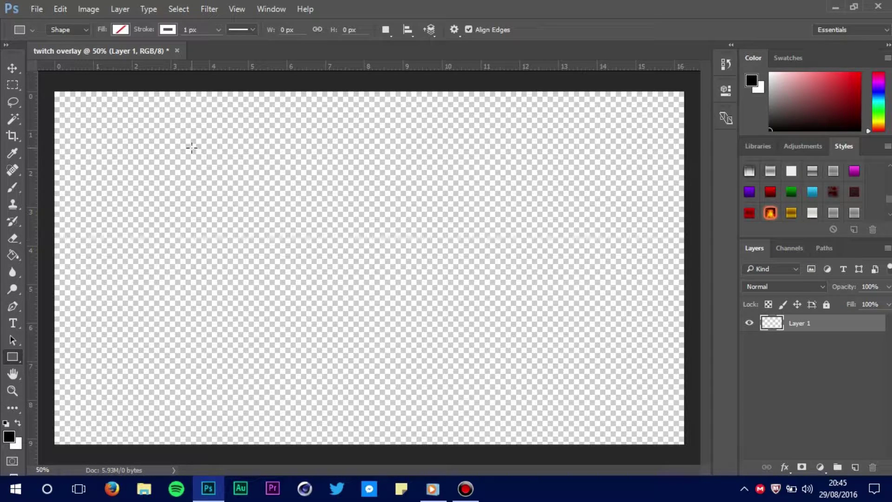
{"action": "left_click", "coordinate": [120, 30]}
{"action": "left_click", "coordinate": [57, 98]}
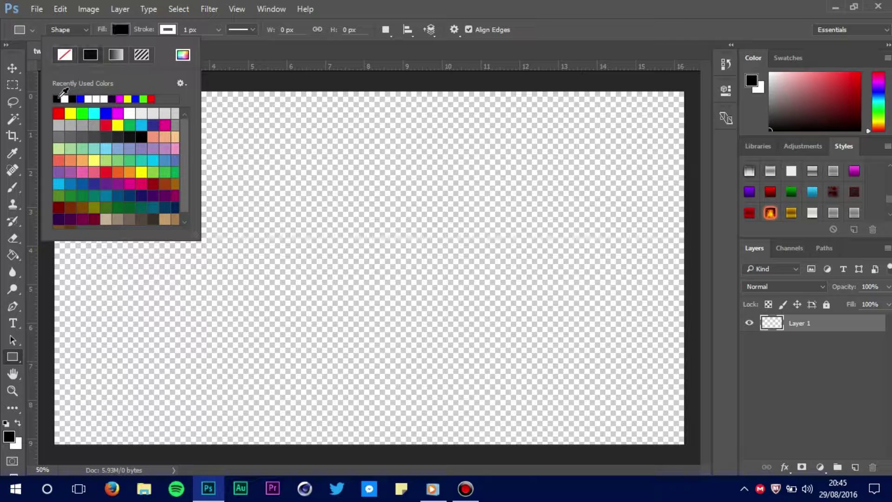
{"action": "left_click", "coordinate": [172, 30]}
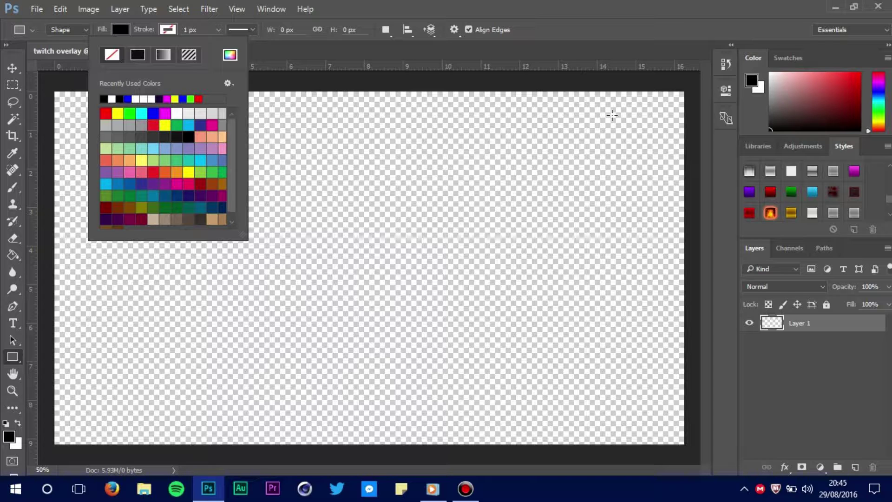
{"action": "left_click", "coordinate": [554, 115]}
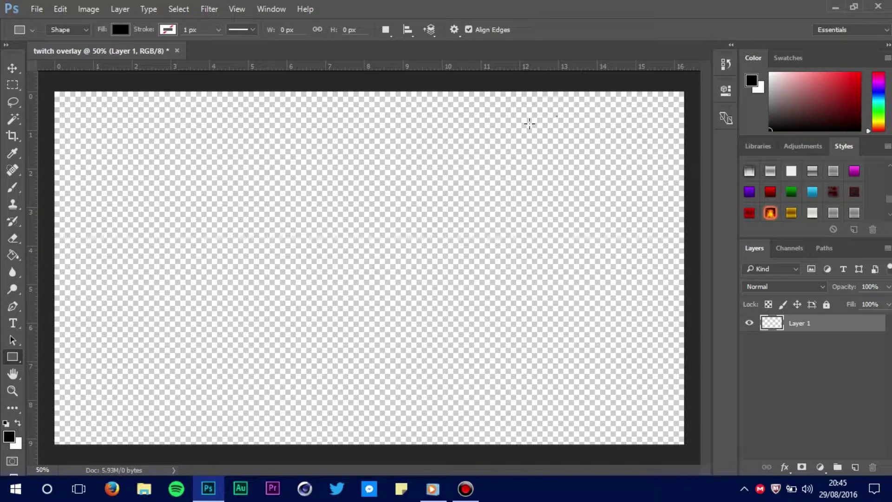
- Draw a 1256 × 64 px black bar near the top and shift it to centre horizontally
{"action": "mouse_move", "coordinate": [557, 117]}
{"action": "left_mouse_down"}
{"action": "mouse_move", "coordinate": [399, 133]}
{"action": "mouse_move", "coordinate": [147, 141]}
{"action": "mouse_move", "coordinate": [125, 132]}
{"action": "mouse_move", "coordinate": [142, 124]}
{"action": "mouse_move", "coordinate": [145, 136]}
{"action": "left_mouse_up"}
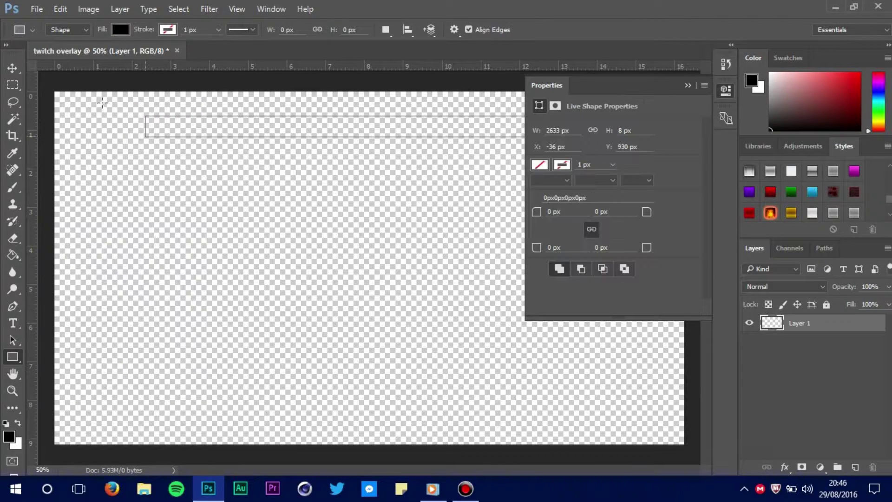
{"action": "left_click", "coordinate": [688, 86]}
{"action": "left_click", "coordinate": [12, 68]}
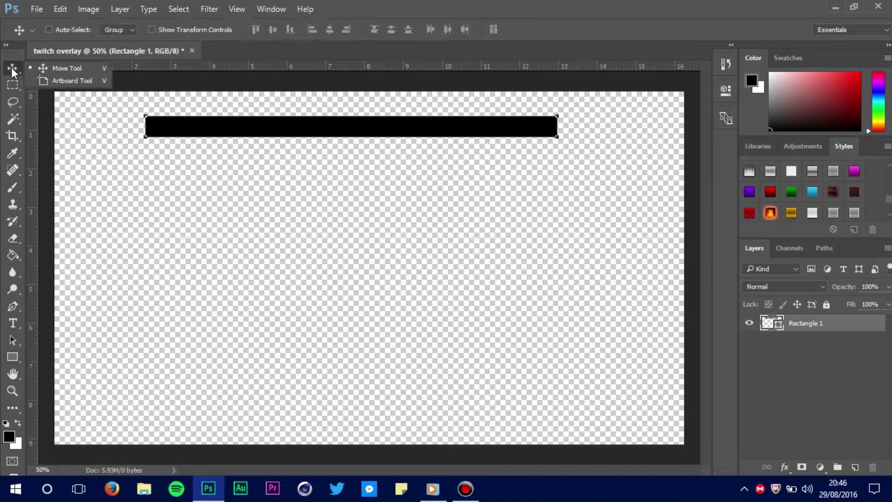
{"action": "mouse_move", "coordinate": [356, 179]}
{"action": "left_mouse_down"}
{"action": "mouse_move", "coordinate": [384, 180]}
{"action": "mouse_move", "coordinate": [372, 185]}
{"action": "mouse_move", "coordinate": [372, 175]}
{"action": "left_mouse_up"}
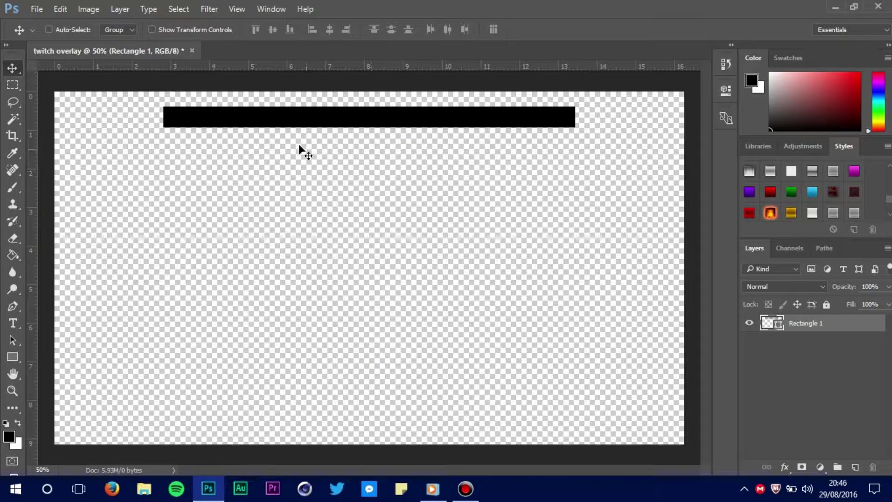
{"action": "key", "text": "ctrl+plus"}
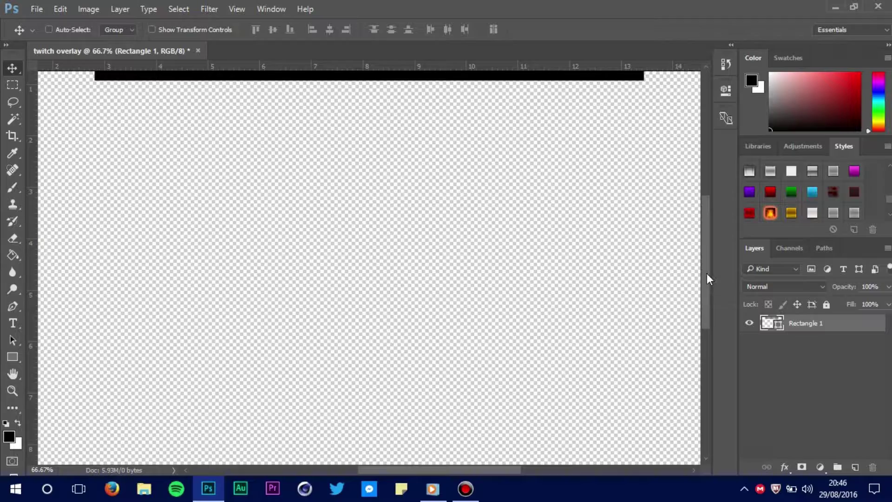
- Zoom to 100% on the bar's left end and pick the Polygonal Lasso tool
{"action": "left_click_drag", "start_coordinate": [707, 274], "coordinate": [700, 214]}
{"action": "key", "text": "ctrl+plus"}
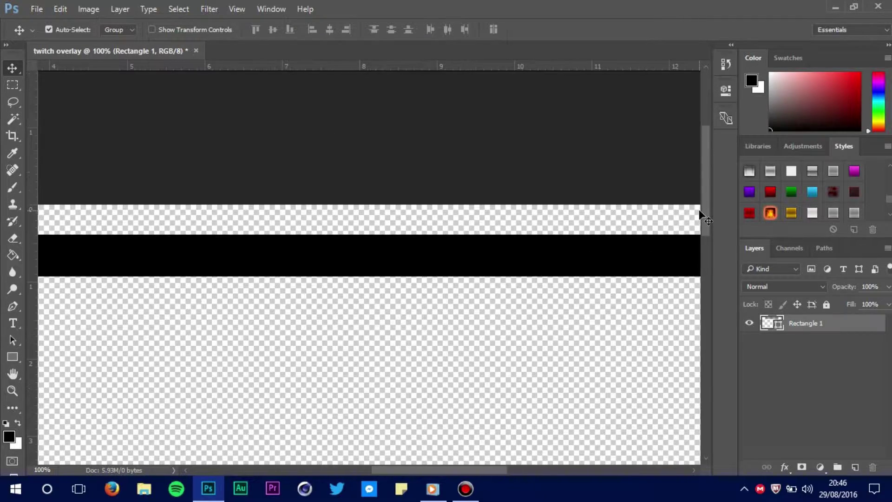
{"action": "left_click_drag", "start_coordinate": [486, 468], "coordinate": [420, 467]}
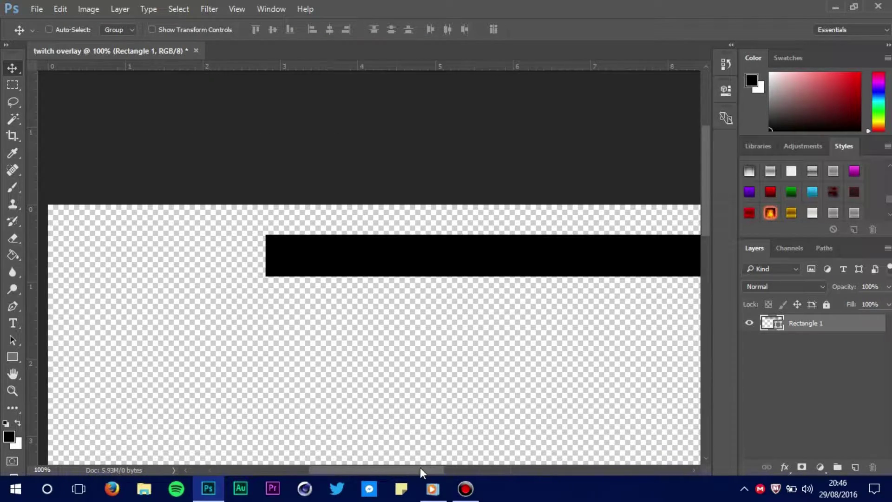
{"action": "left_click", "coordinate": [18, 100]}
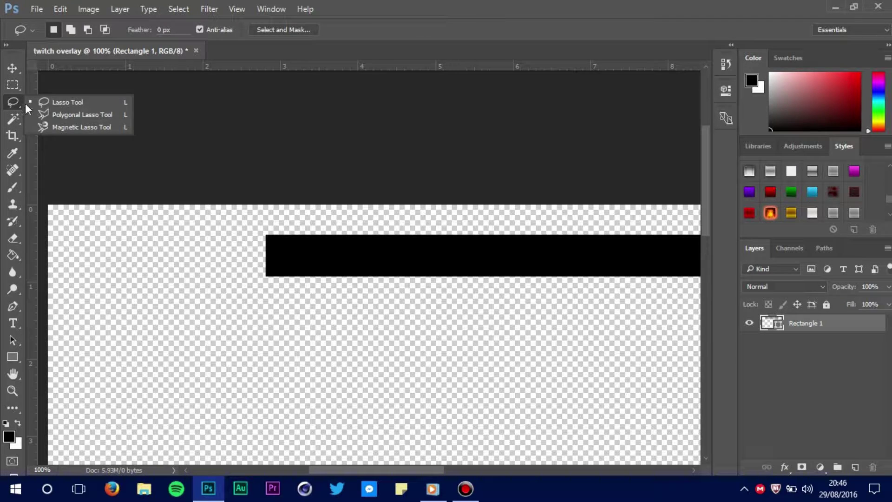
{"action": "left_click", "coordinate": [65, 117]}
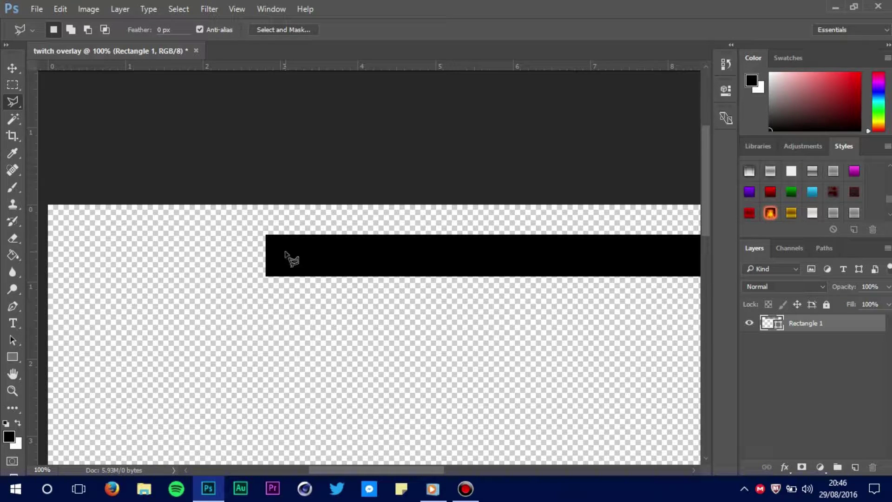
- Select a triangle over the bar's left end; deleting fails on the unrasterized shape
{"action": "left_click", "coordinate": [266, 235]}
{"action": "left_click", "coordinate": [214, 277]}
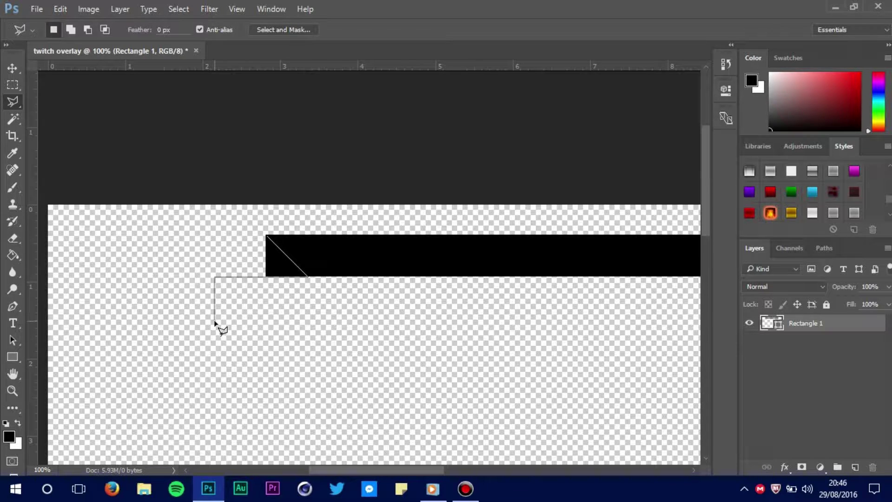
{"action": "left_click", "coordinate": [214, 225]}
{"action": "left_click", "coordinate": [267, 235]}
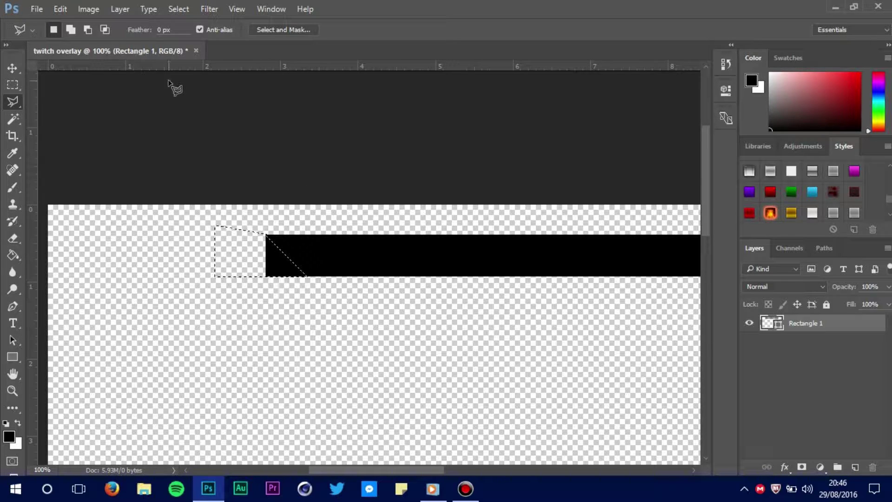
{"action": "key", "text": "Delete"}
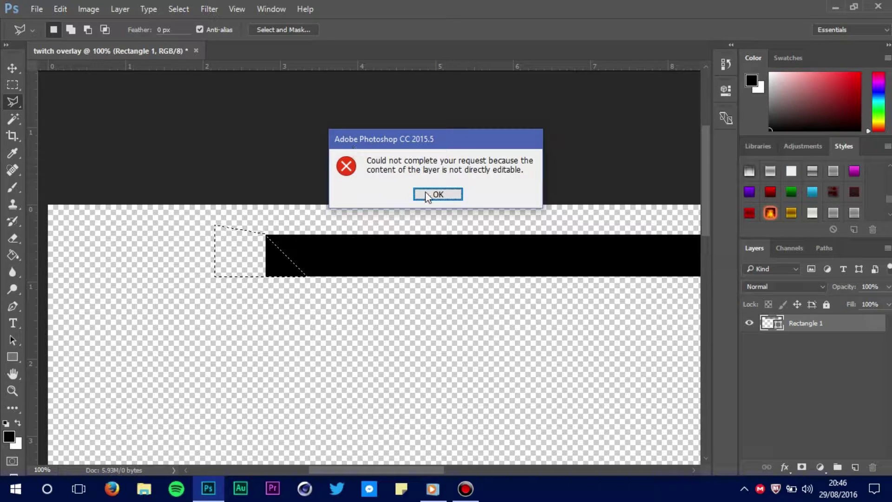
{"action": "left_click", "coordinate": [435, 195]}
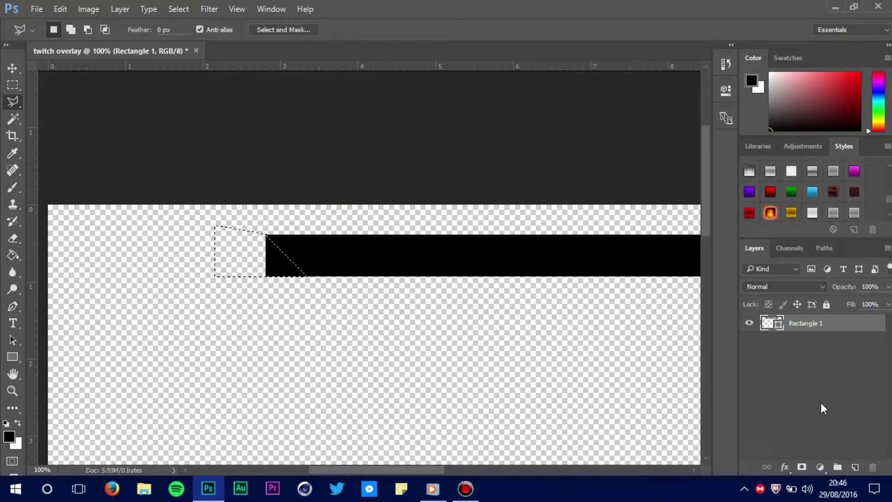
- Rasterize Rectangle 1, delete the selected corner for a slanted edge, and deselect
{"action": "right_click", "coordinate": [832, 324]}
{"action": "left_click", "coordinate": [757, 240]}
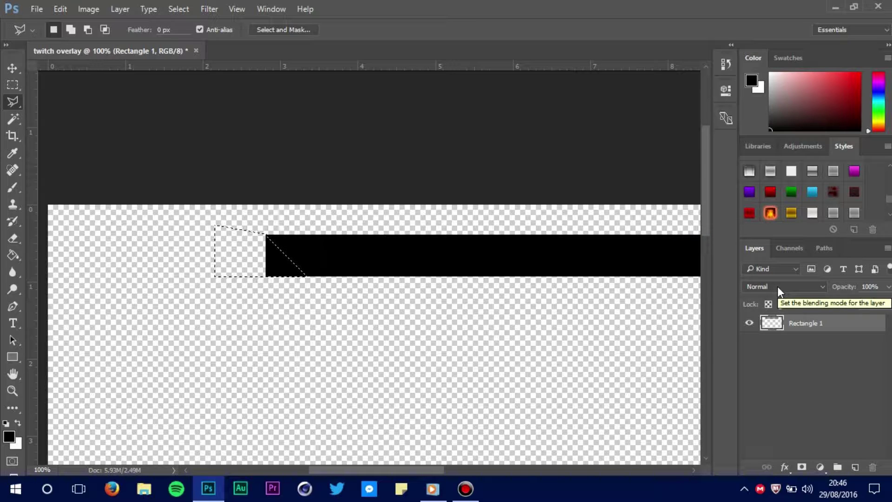
{"action": "key", "text": "Delete"}
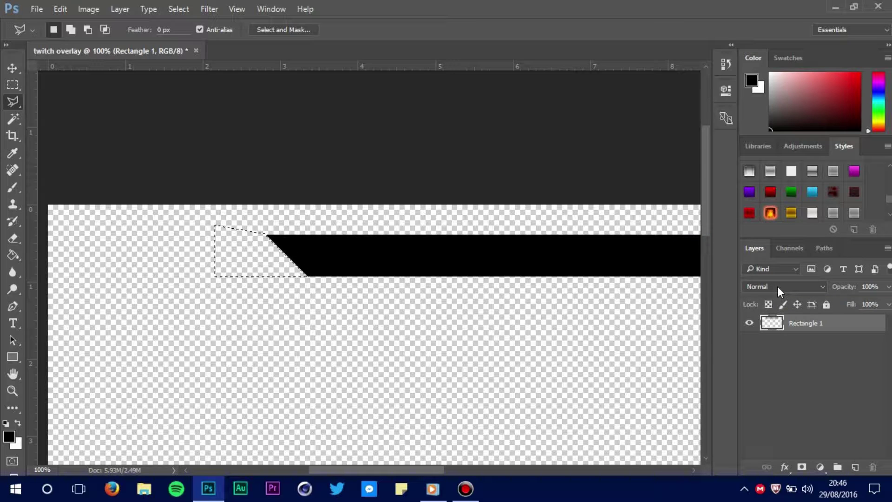
{"action": "key", "text": "ctrl+d"}
{"action": "scroll", "coordinate": [297, 219], "scroll_direction": "right", "scroll_amount": 5}
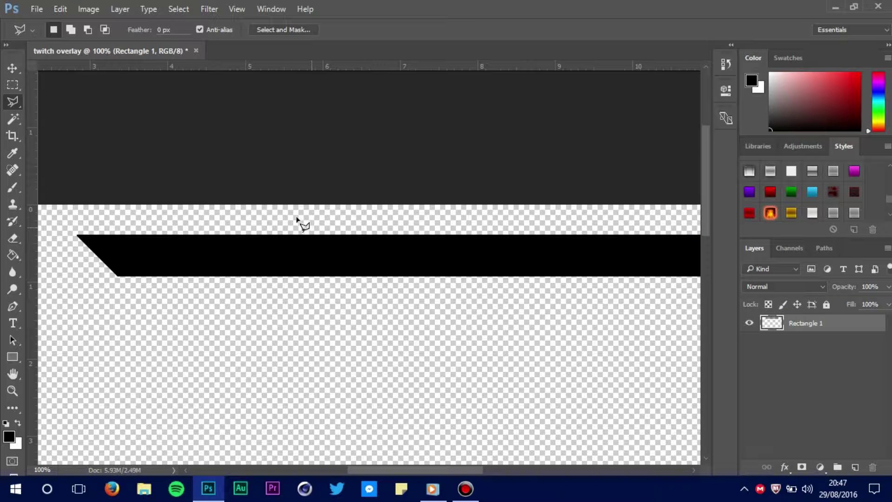
- Cut the bar down to a short piece with a slanted end via a polygonal selection
{"action": "left_click", "coordinate": [519, 224]}
{"action": "left_click", "coordinate": [519, 311]}
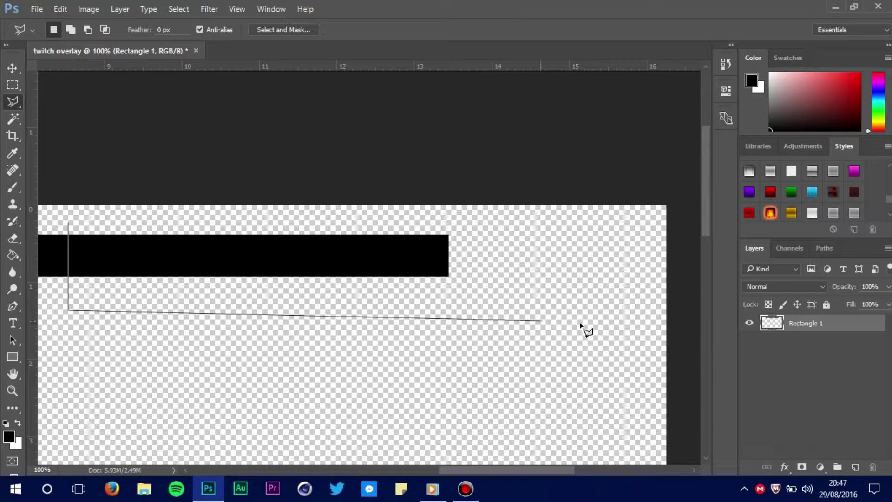
{"action": "left_click", "coordinate": [561, 187]}
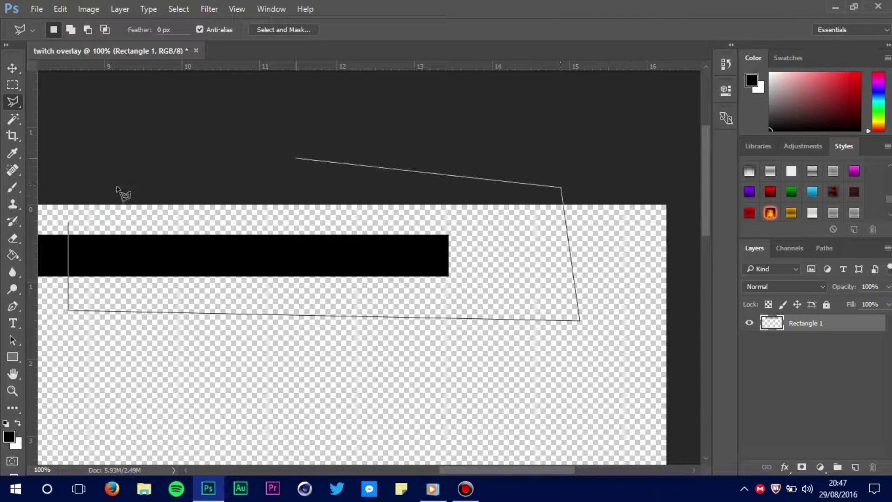
{"action": "left_click", "coordinate": [71, 225]}
{"action": "key", "text": "Delete"}
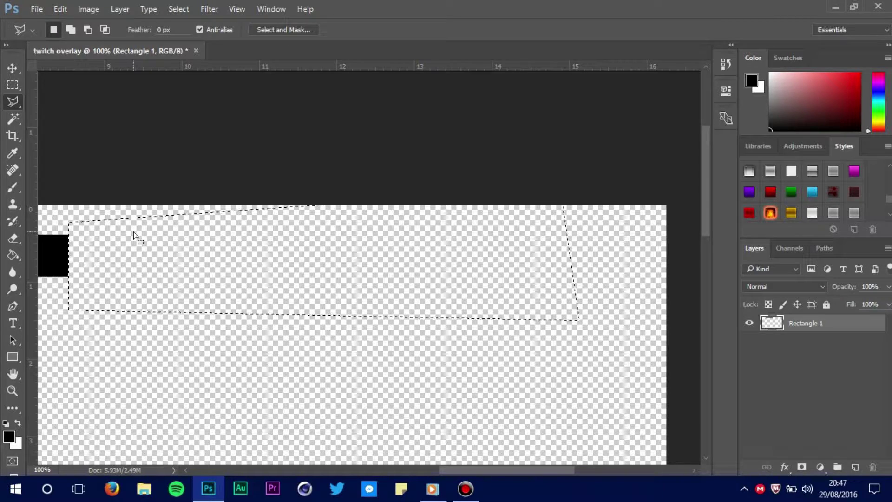
{"action": "key", "text": "ctrl+d"}
- Duplicate the bar onto a new Rectangle 1 copy layer
{"action": "key", "text": "v"}
{"action": "key", "text": "ctrl+minus"}
{"action": "key", "text": "ctrl+j"}
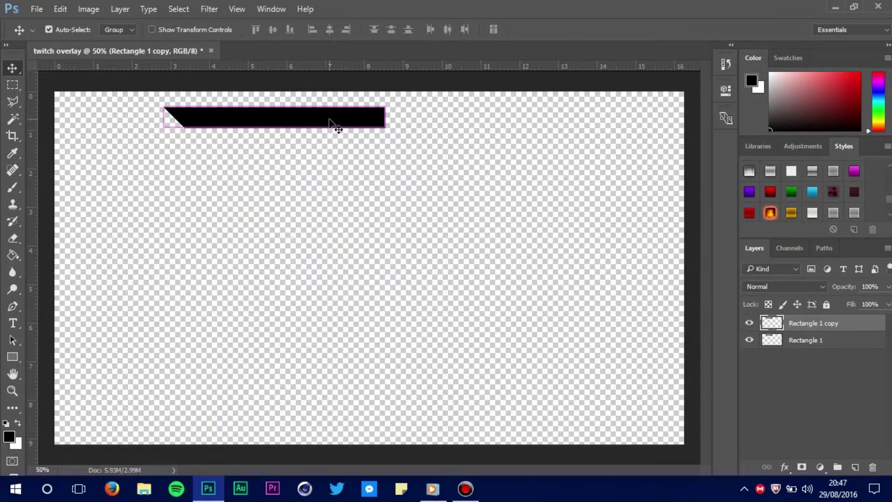
- Flip the duplicate bar horizontally and slide it right toward the original
{"action": "key", "text": "ctrl+t"}
{"action": "right_click", "coordinate": [330, 122]}
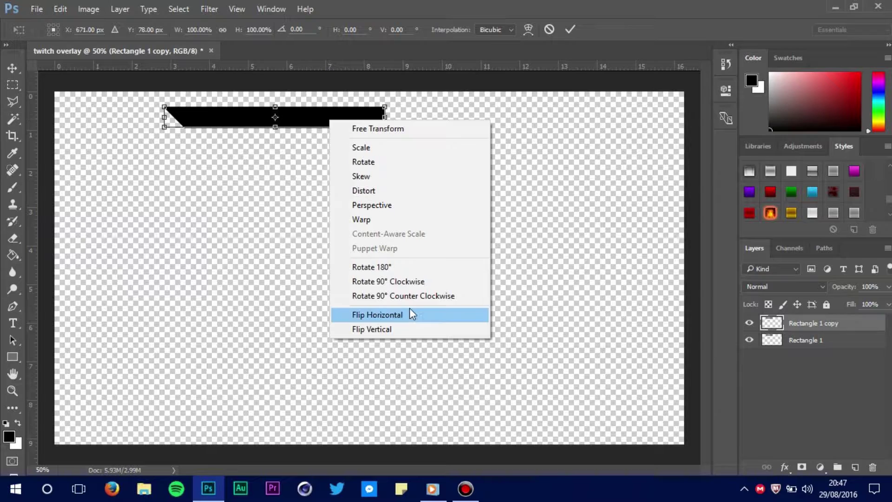
{"action": "left_click", "coordinate": [409, 311]}
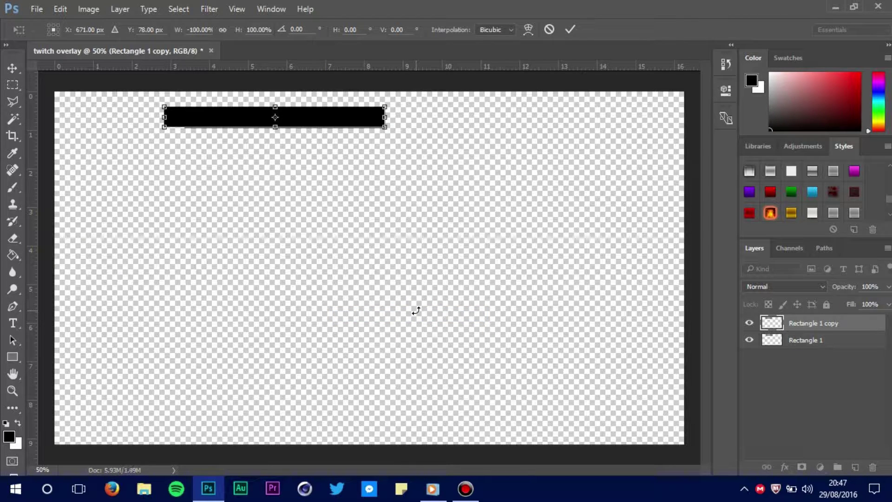
{"action": "key", "text": "shift+Right"}
{"action": "key", "text": "shift+Right"}
{"action": "key", "text": "shift+Right"}
{"action": "key", "text": "shift+Right"}
{"action": "key", "text": "shift+Right"}
{"action": "key", "text": "shift+Right"}
{"action": "key", "text": "shift+Right"}
{"action": "key", "text": "shift+Right"}
{"action": "key", "text": "shift+Right"}
{"action": "key", "text": "shift+Right"}
{"action": "key", "text": "shift+Right"}
{"action": "key", "text": "shift+Right"}
{"action": "key", "text": "shift+Right"}
{"action": "key", "text": "shift+Right"}
{"action": "key", "text": "shift+Right"}
{"action": "key", "text": "shift+Right"}
{"action": "key", "text": "shift+Right"}
{"action": "key", "text": "shift+Right"}
{"action": "key", "text": "shift+Right"}
{"action": "key", "text": "shift+Right"}
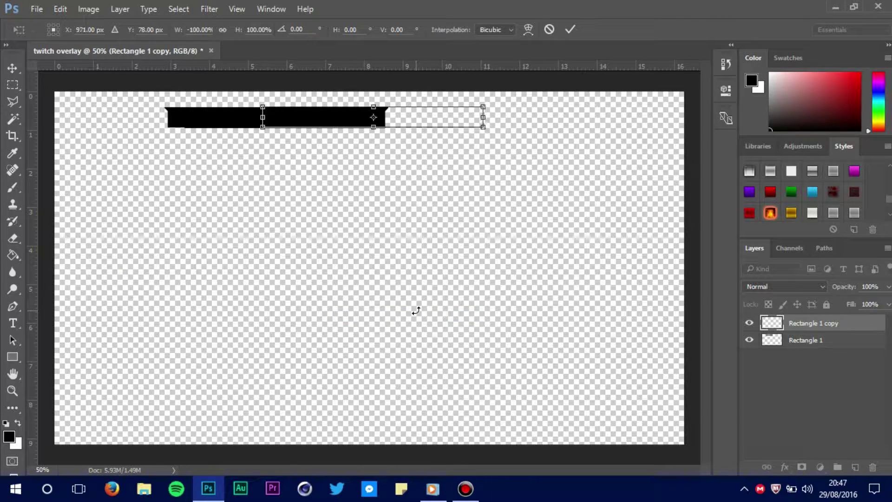
{"action": "key", "text": "shift+Right"}
{"action": "key", "text": "shift+Right"}
{"action": "key", "text": "shift+Right"}
{"action": "key", "text": "shift+Right"}
{"action": "key", "text": "shift+Right"}
{"action": "key", "text": "shift+Right"}
{"action": "key", "text": "shift+Right"}
{"action": "key", "text": "shift+Right"}
{"action": "key", "text": "shift+Right"}
{"action": "key", "text": "shift+Right"}
{"action": "key", "text": "shift+Right"}
{"action": "key", "text": "shift+Right"}
{"action": "key", "text": "shift+Right"}
{"action": "key", "text": "shift+Right"}
{"action": "key", "text": "shift+Right"}
{"action": "key", "text": "shift+Right"}
{"action": "key", "text": "shift+Right"}
{"action": "key", "text": "shift+Right"}
{"action": "key", "text": "shift+Right"}
{"action": "key", "text": "shift+Right"}
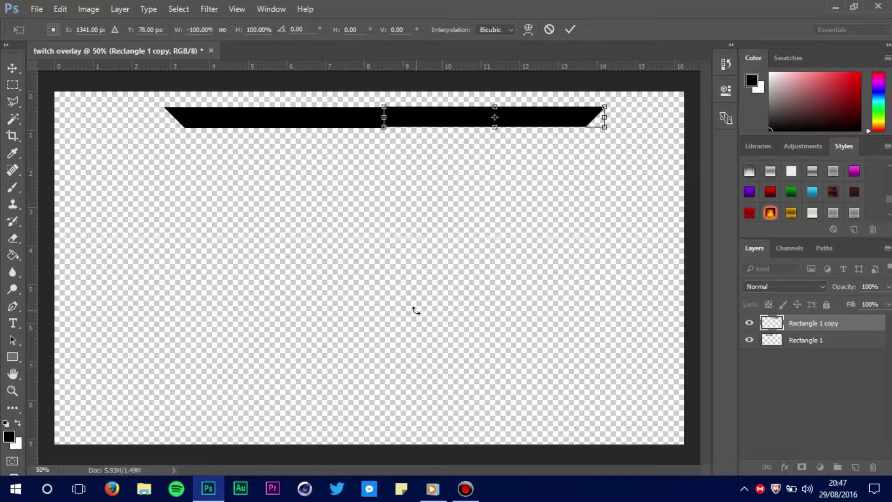
{"action": "key", "text": "shift+Right"}
{"action": "key", "text": "shift+Right"}
{"action": "key", "text": "shift+Right"}
{"action": "key", "text": "shift+Left"}
{"action": "key", "text": "shift+Left"}
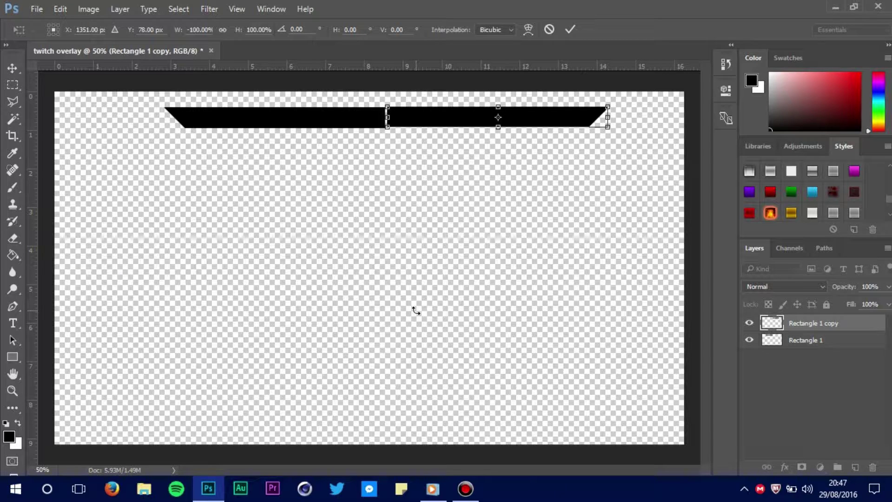
{"action": "key", "text": "Left"}
{"action": "key", "text": "Left"}
- Zoom in on the join and nudge the flipped copy left until the halves meet
{"action": "key", "text": "ctrl+plus"}
{"action": "key", "text": "ctrl+plus"}
{"action": "left_click_drag", "start_coordinate": [709, 308], "coordinate": [704, 243]}
{"action": "key", "text": "ctrl+plus"}
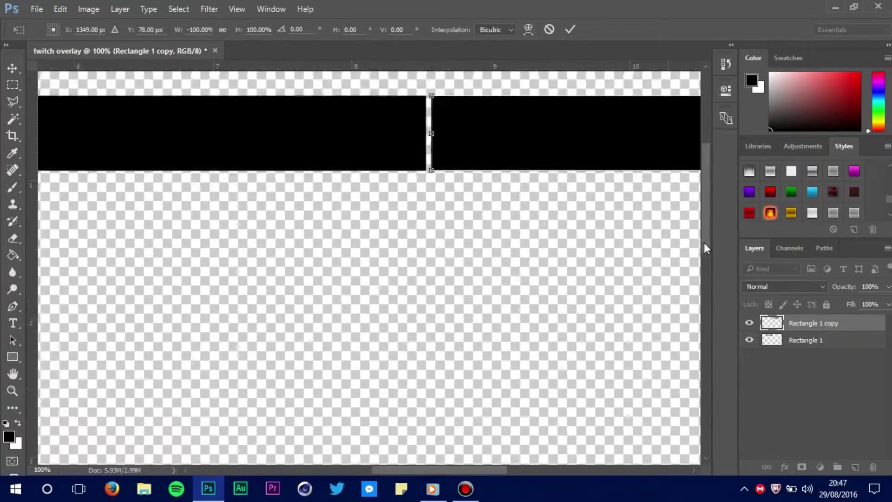
{"action": "key", "text": "Left"}
{"action": "key", "text": "Left"}
{"action": "key", "text": "Left"}
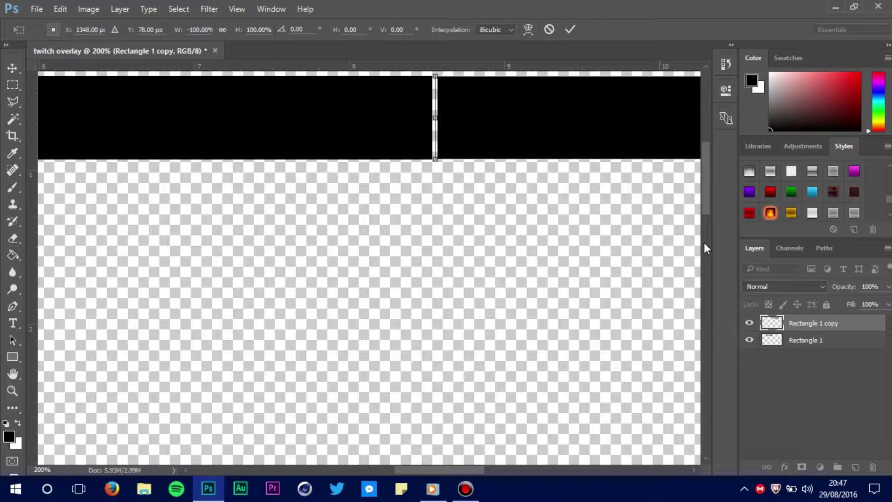
{"action": "key", "text": "Left"}
{"action": "key", "text": "Left"}
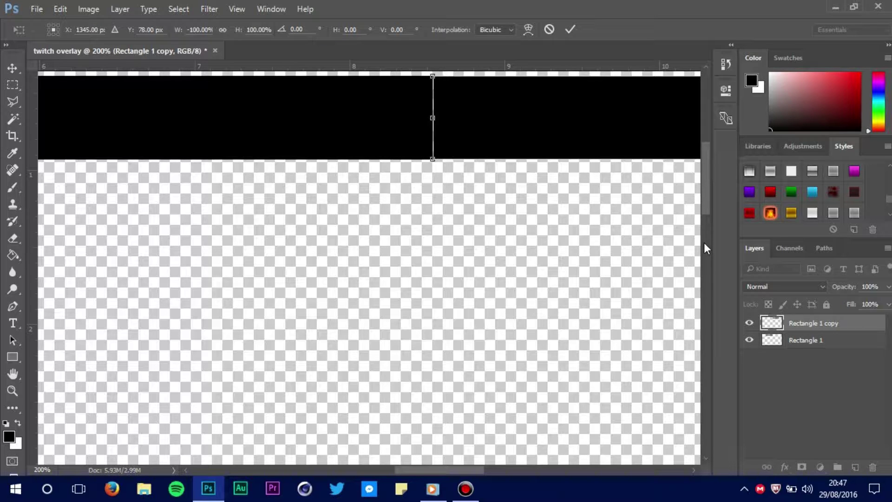
{"action": "key", "text": "Return"}
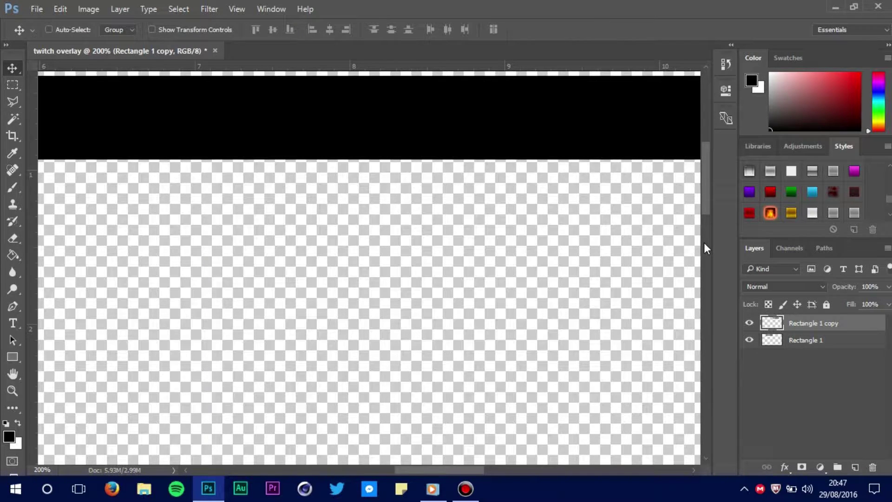
- Merge both bar halves into one trapezoid layer and centre it horizontally
{"action": "scroll", "coordinate": [704, 242], "scroll_direction": "up", "scroll_amount": 3}
{"action": "left_click", "coordinate": [817, 345], "text": "shift"}
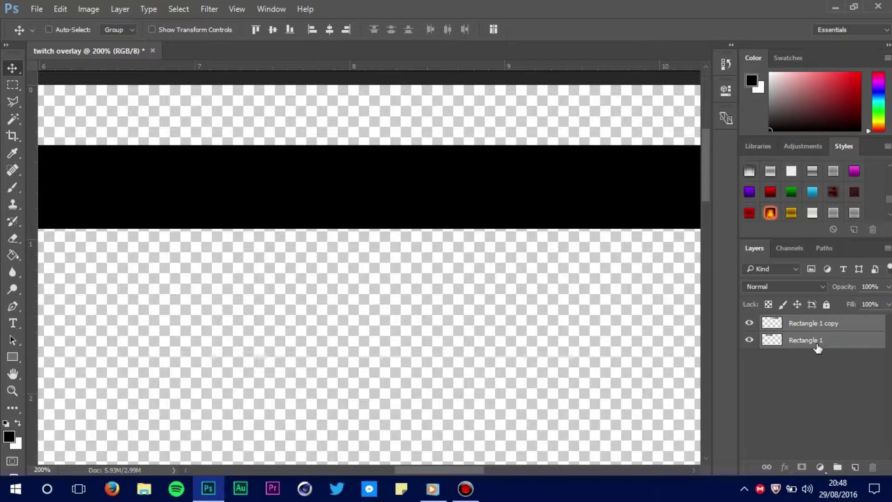
{"action": "key", "text": "ctrl+e"}
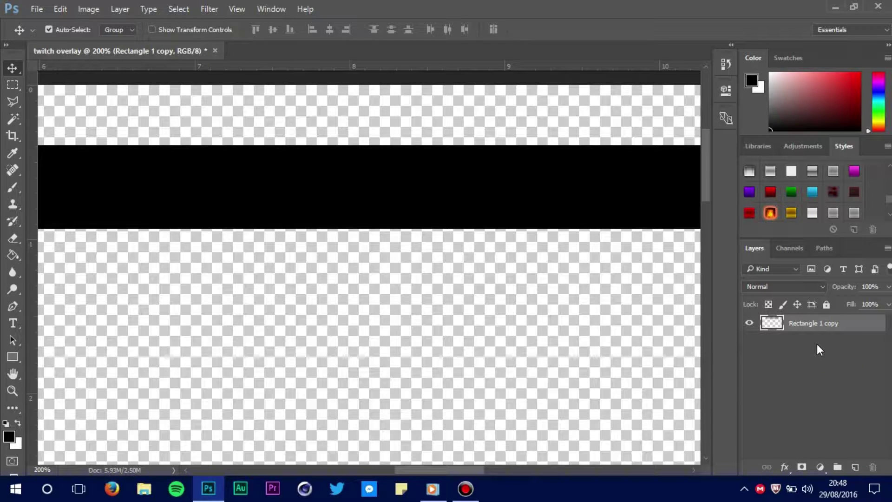
{"action": "key", "text": "ctrl+minus"}
{"action": "key", "text": "ctrl+minus"}
{"action": "key", "text": "ctrl+minus"}
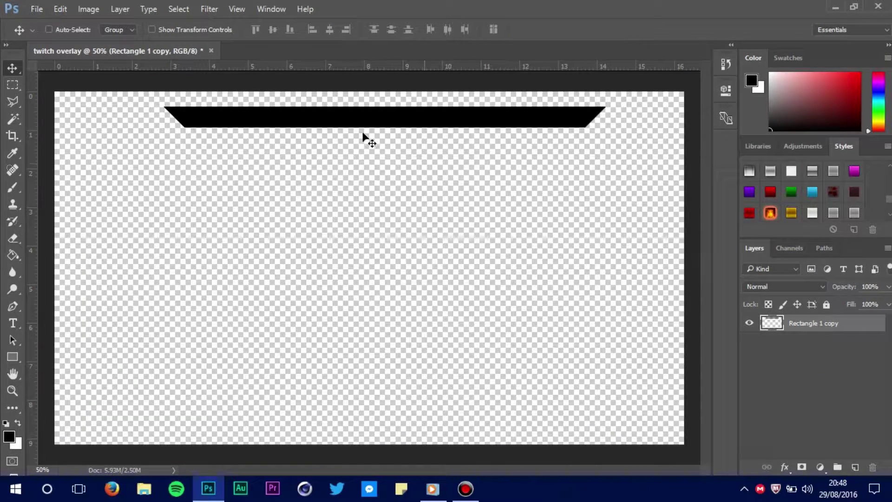
{"action": "left_click_drag", "start_coordinate": [518, 197], "coordinate": [486, 188]}
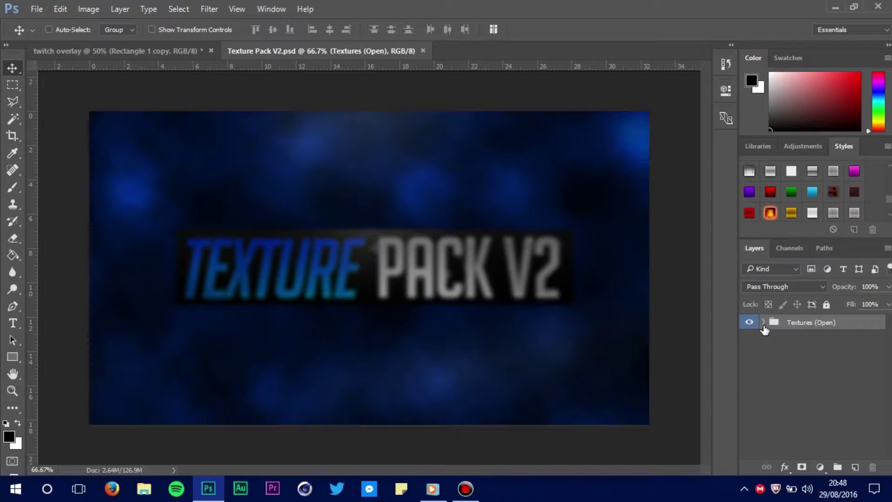
- Expand Textures (Open), show the blue streaks Visual layer, and drag it into twitch overlay
{"action": "left_click", "coordinate": [764, 323]}
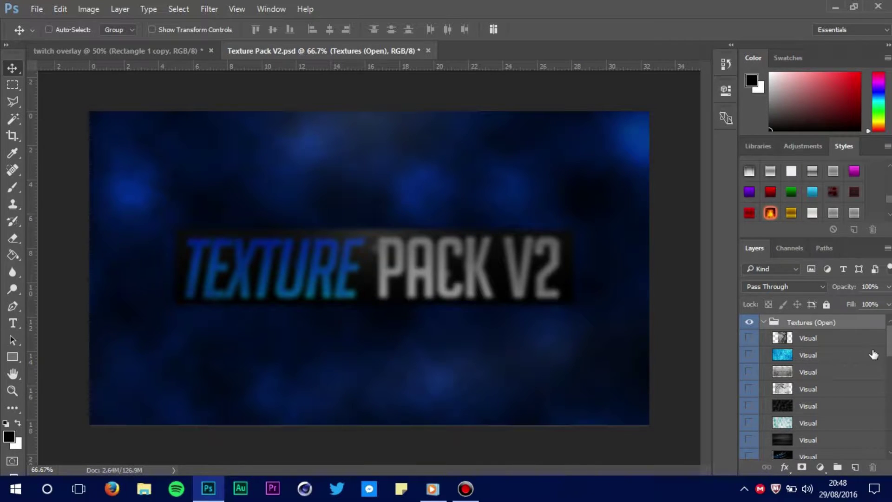
{"action": "scroll", "coordinate": [861, 392], "scroll_direction": "down", "scroll_amount": 4}
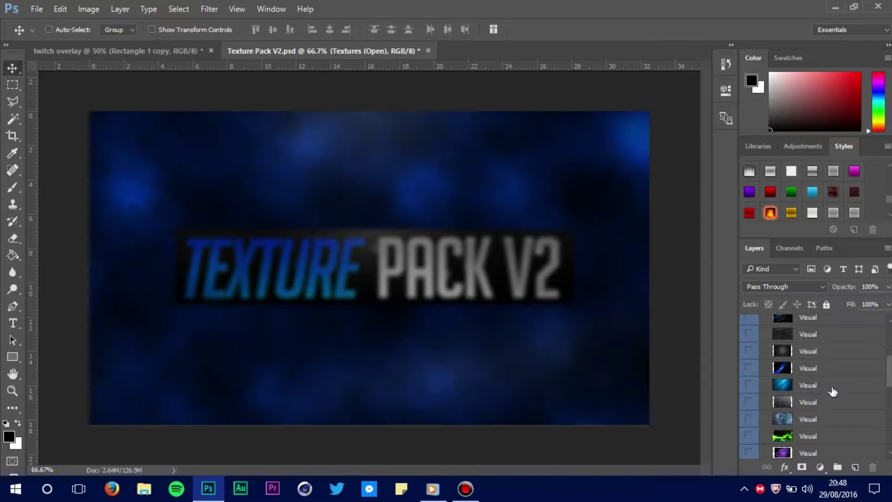
{"action": "left_click", "coordinate": [833, 386]}
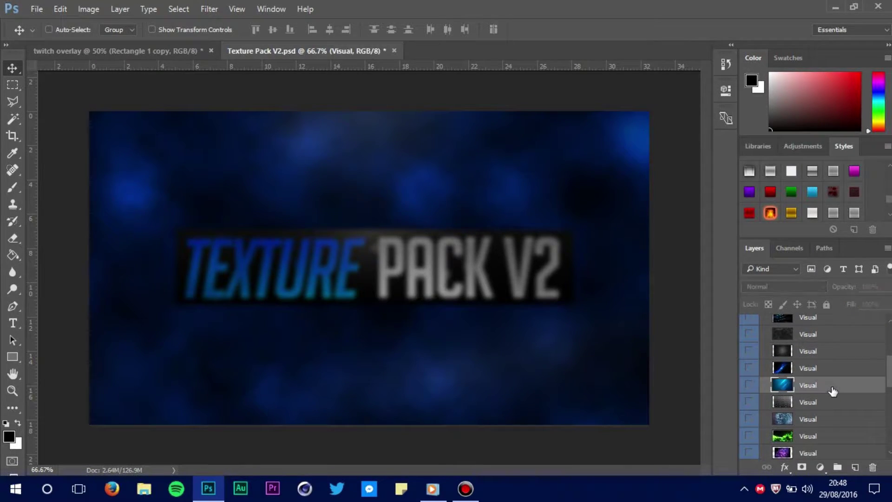
{"action": "left_click", "coordinate": [749, 385]}
{"action": "mouse_move", "coordinate": [825, 390]}
{"action": "left_mouse_down"}
{"action": "mouse_move", "coordinate": [480, 259]}
{"action": "mouse_move", "coordinate": [222, 75]}
{"action": "mouse_move", "coordinate": [140, 51]}
{"action": "mouse_move", "coordinate": [309, 135]}
{"action": "mouse_move", "coordinate": [399, 157]}
{"action": "mouse_move", "coordinate": [442, 149]}
{"action": "mouse_move", "coordinate": [423, 163]}
{"action": "mouse_move", "coordinate": [458, 162]}
{"action": "left_mouse_up"}
- Enlarge the blue texture to about 111% and clip it to the bar
{"action": "key", "text": "ctrl+t"}
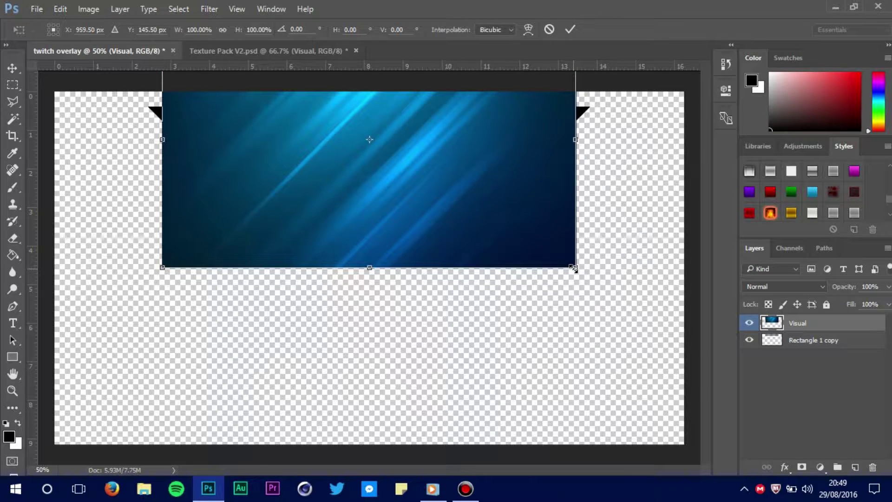
{"action": "left_click_drag", "start_coordinate": [574, 269], "coordinate": [599, 281]}
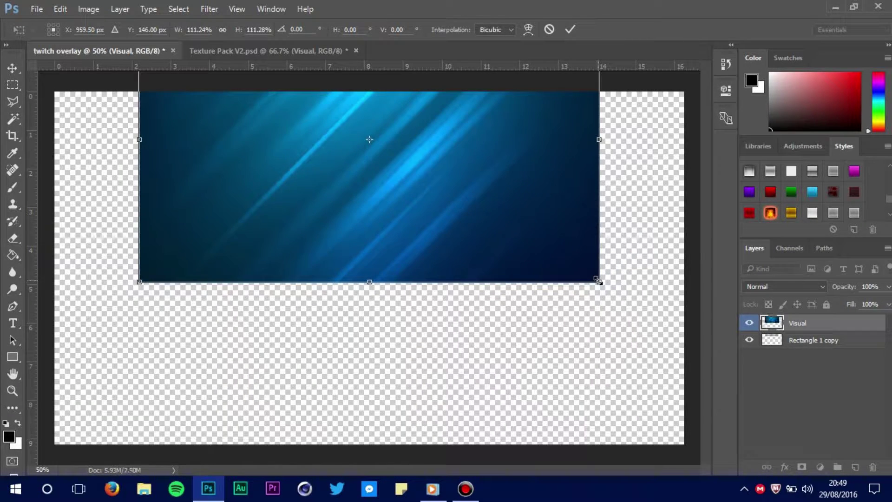
{"action": "key", "text": "Return"}
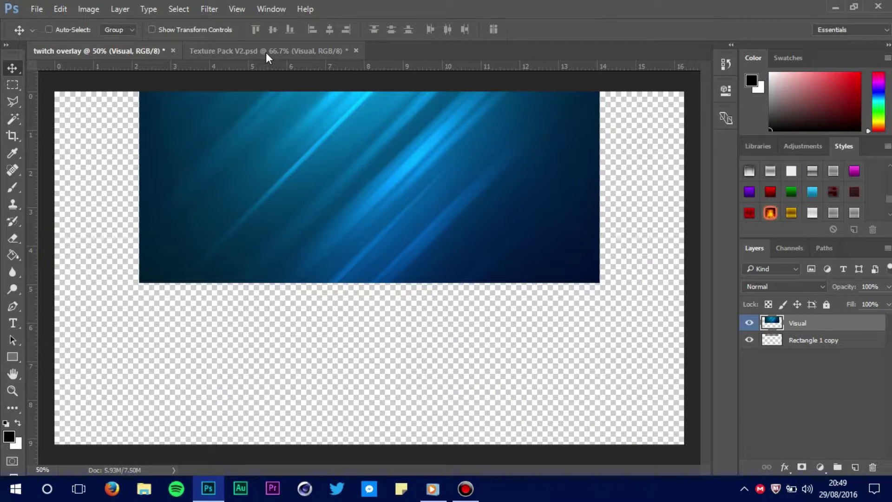
{"action": "right_click", "coordinate": [818, 322]}
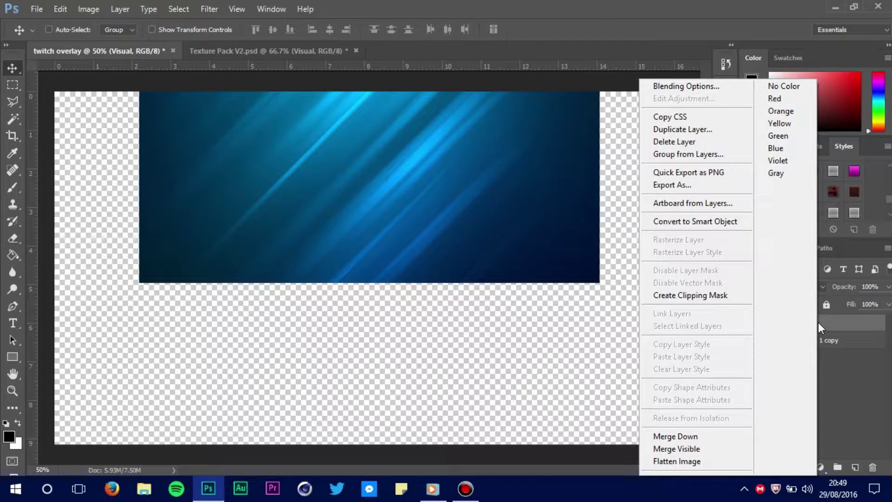
{"action": "left_click", "coordinate": [747, 300]}
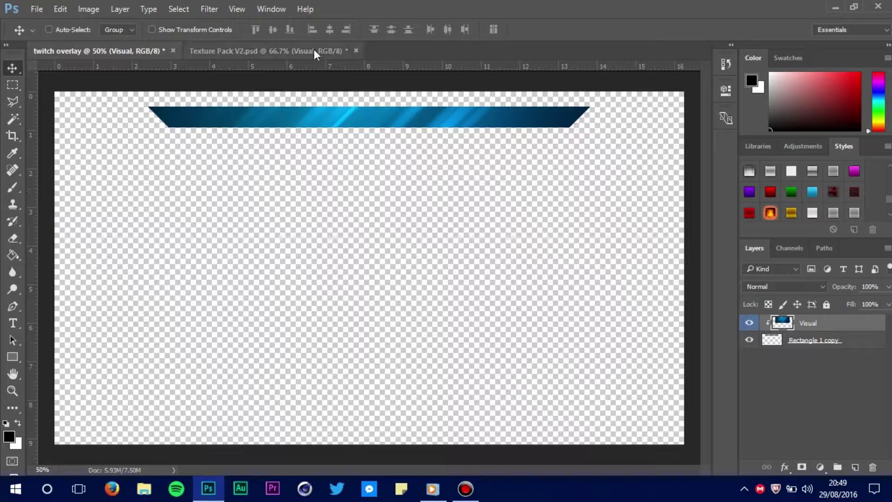
- Add a purple texture from Texture Pack V2, clip it to the bar, and blend with Overlay
{"action": "left_click", "coordinate": [297, 49]}
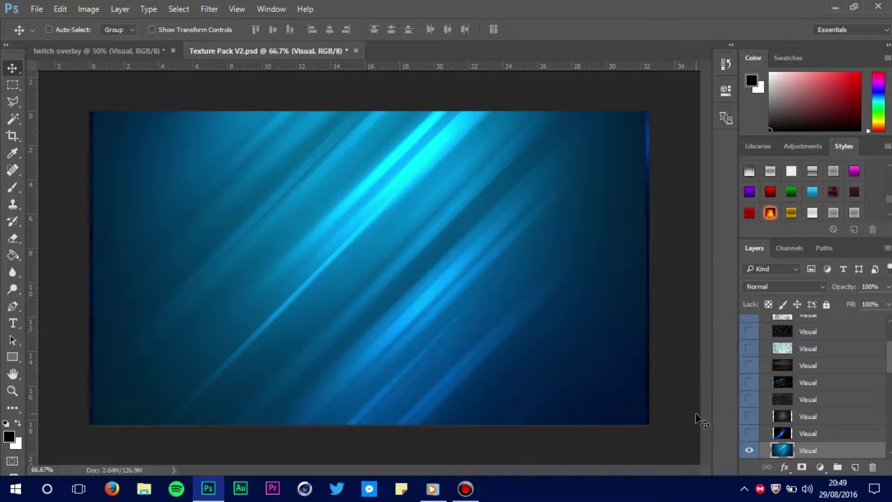
{"action": "left_click", "coordinate": [750, 450]}
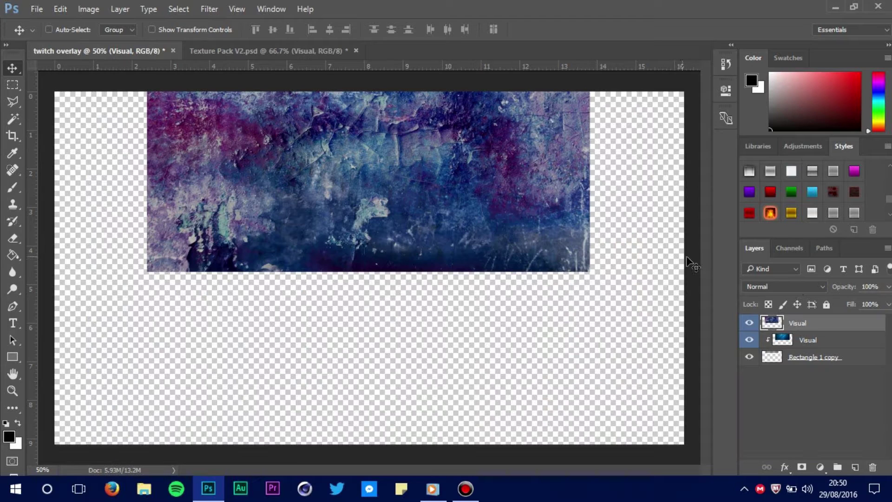
{"action": "right_click", "coordinate": [821, 324]}
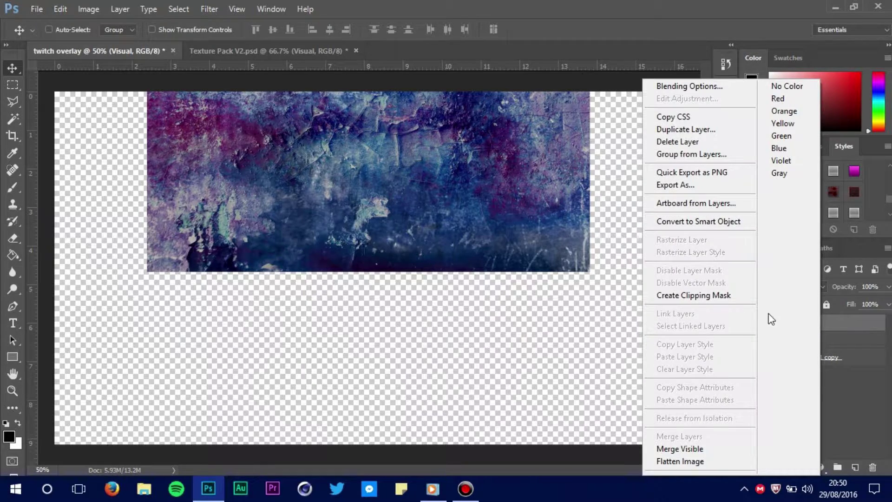
{"action": "left_click", "coordinate": [738, 300]}
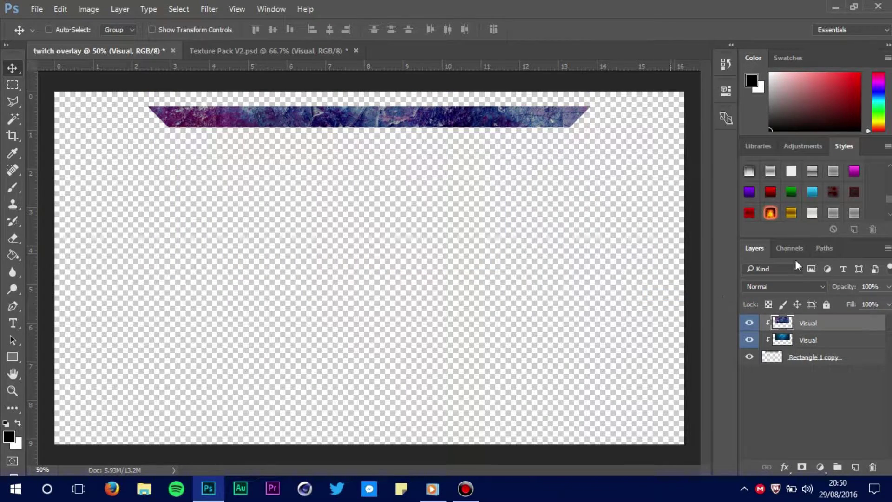
{"action": "left_click", "coordinate": [799, 291]}
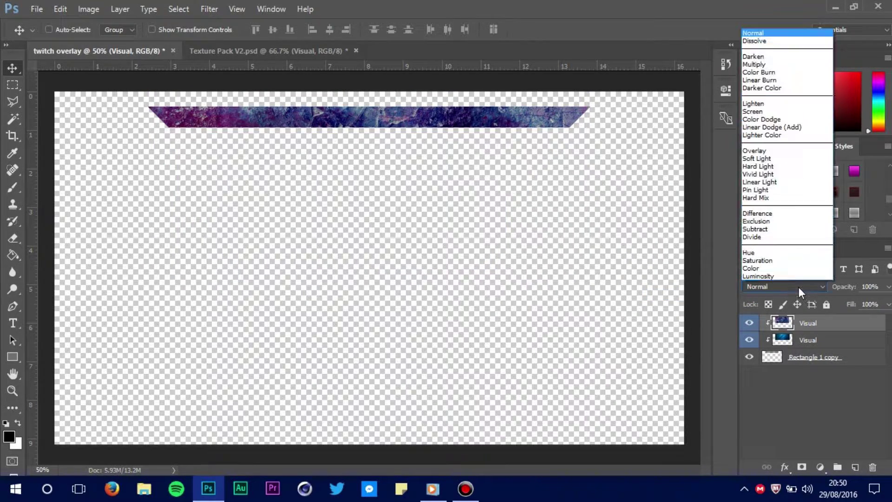
{"action": "left_click", "coordinate": [767, 149]}
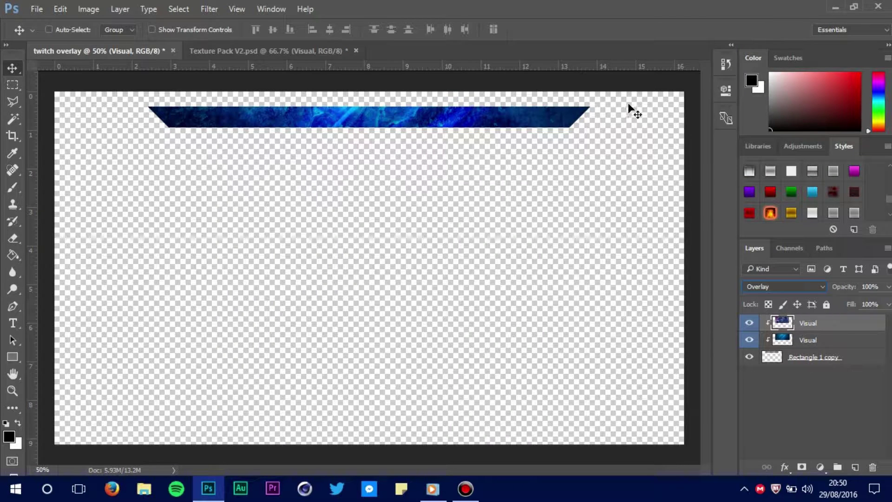
- Bring a third space texture onto the banner and select it with Rectangle 1 copy
{"action": "left_click", "coordinate": [241, 54]}
{"action": "left_click_drag", "start_coordinate": [462, 113], "coordinate": [691, 188]}
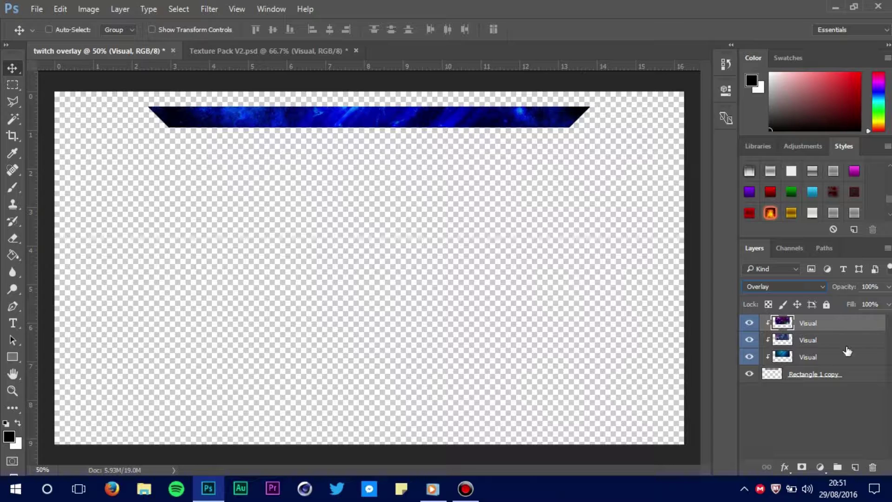
{"action": "left_click", "coordinate": [870, 381], "text": "shift"}
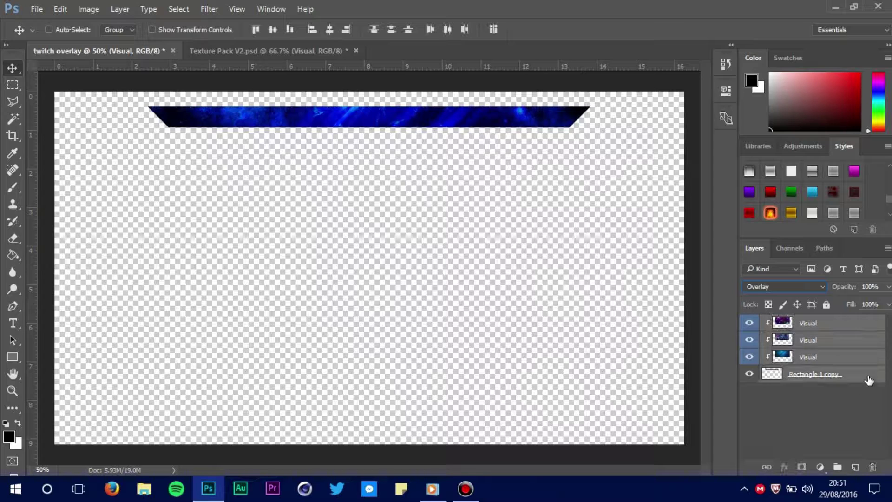
- Group the banner layers into Group 1, set Multiply blending, and centre the group
{"action": "key", "text": "ctrl+g"}
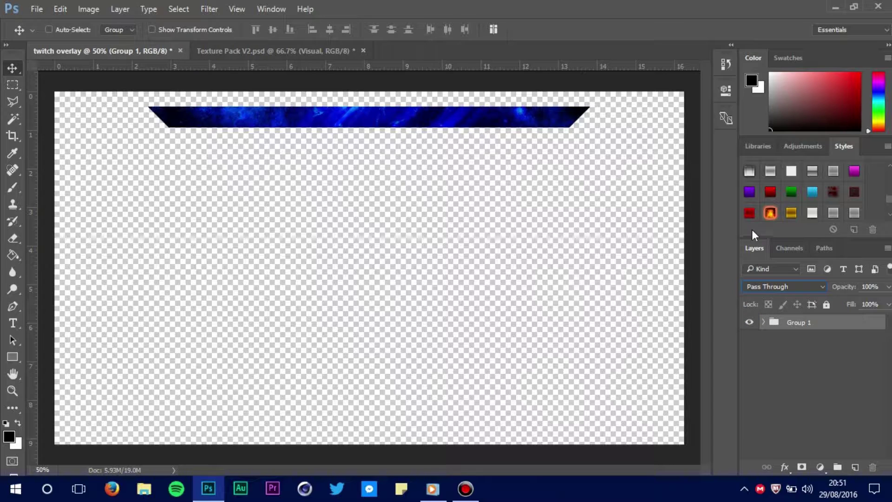
{"action": "key", "text": "shift+plus"}
{"action": "key", "text": "shift+plus"}
{"action": "key", "text": "shift+plus"}
{"action": "key", "text": "shift+plus"}
{"action": "left_click_drag", "start_coordinate": [385, 129], "coordinate": [388, 128]}
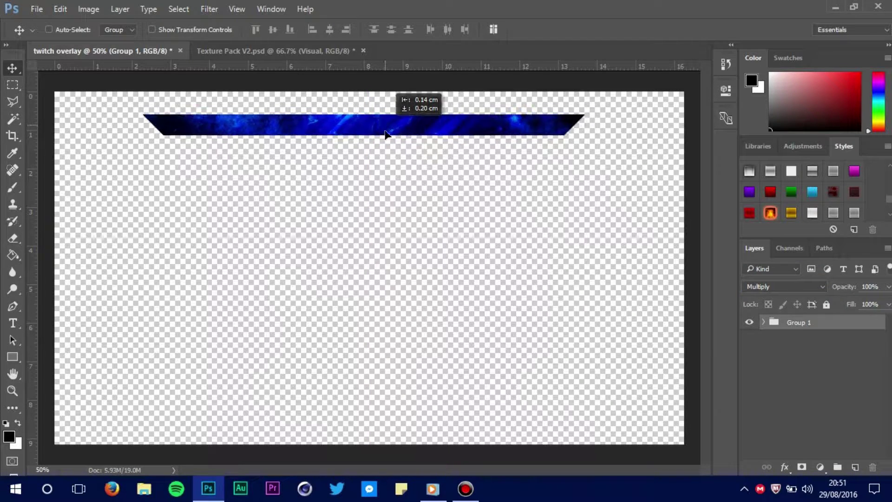
{"action": "left_click_drag", "start_coordinate": [386, 134], "coordinate": [388, 127]}
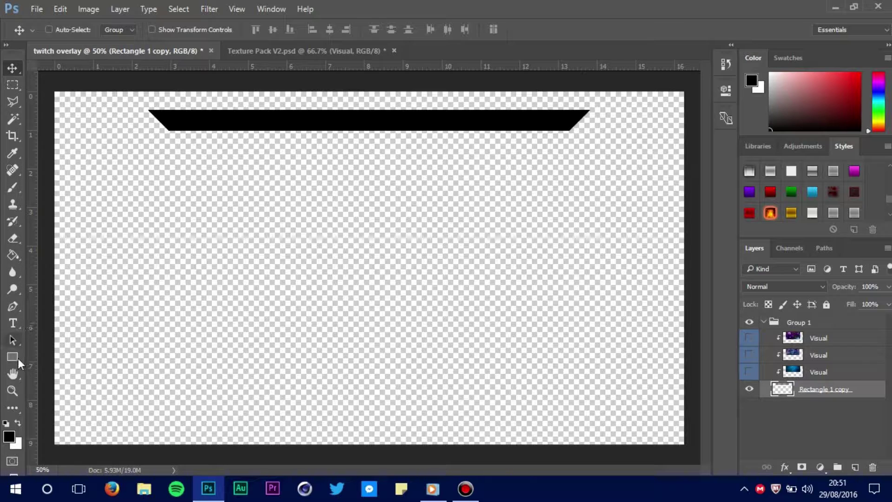
- Draw a taller black rectangle over the banner's centre, unclip it, and nudge it into place
{"action": "left_click", "coordinate": [18, 358]}
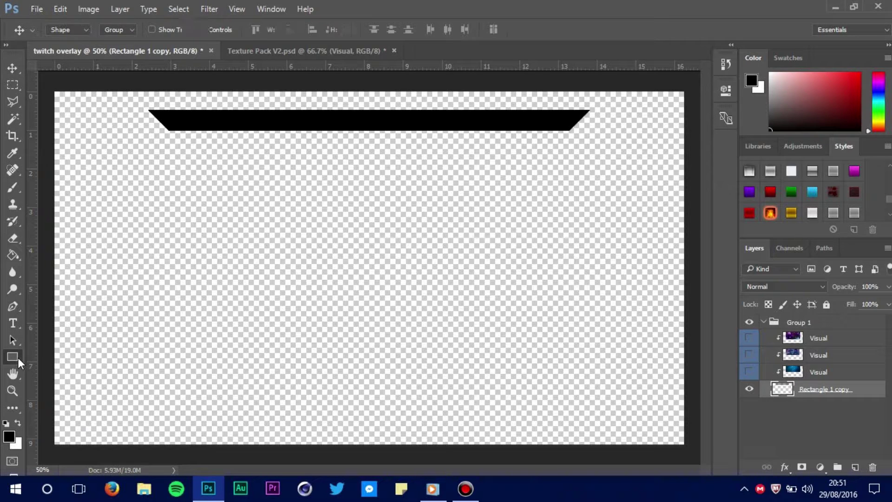
{"action": "left_click", "coordinate": [18, 357]}
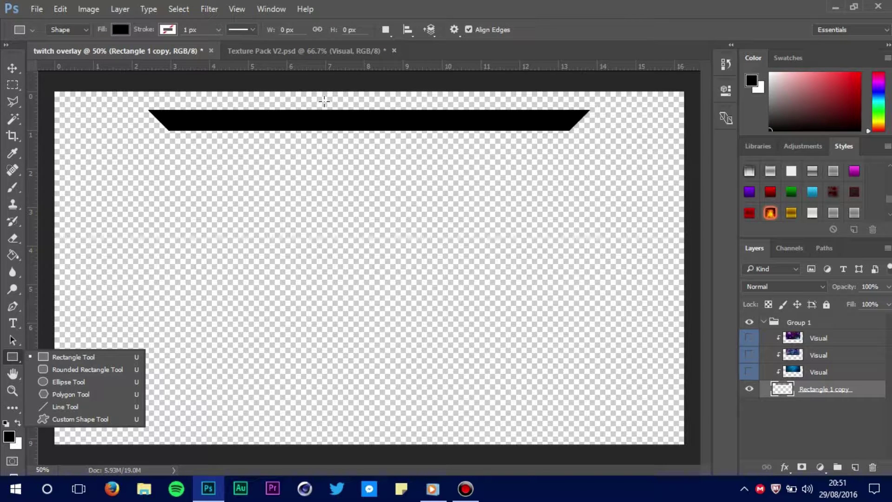
{"action": "left_click_drag", "start_coordinate": [327, 101], "coordinate": [407, 137]}
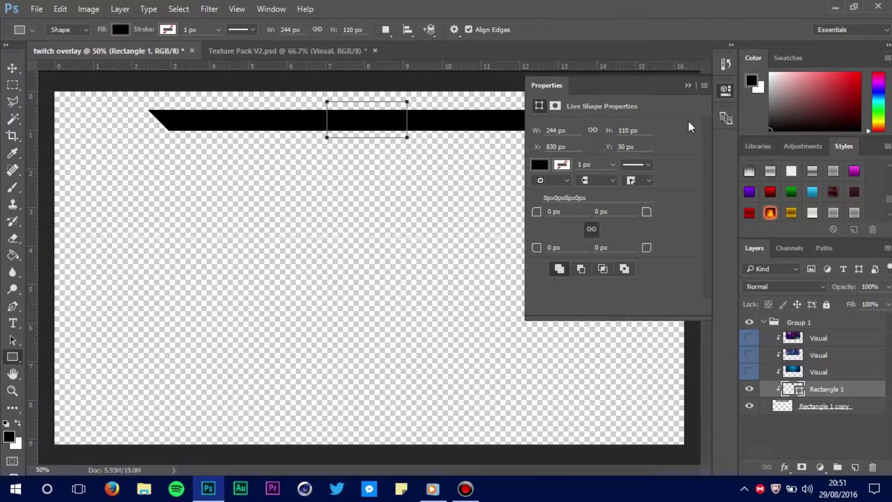
{"action": "left_click", "coordinate": [687, 85]}
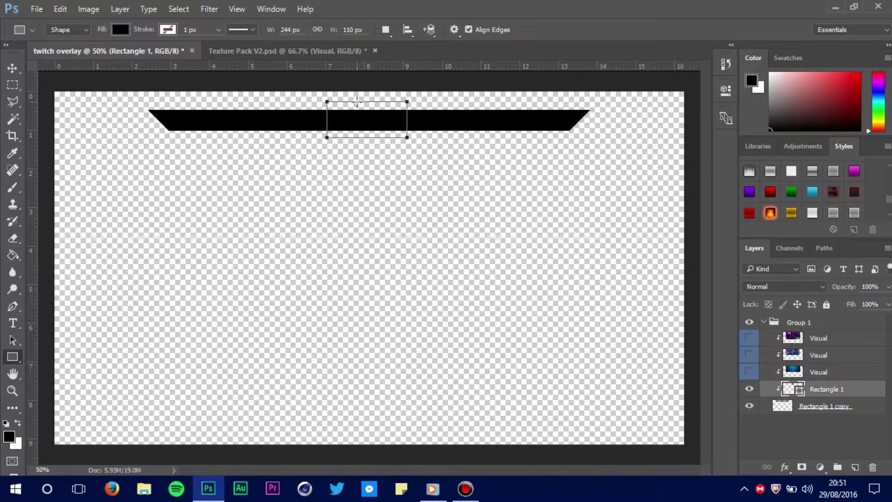
{"action": "left_click", "coordinate": [12, 69]}
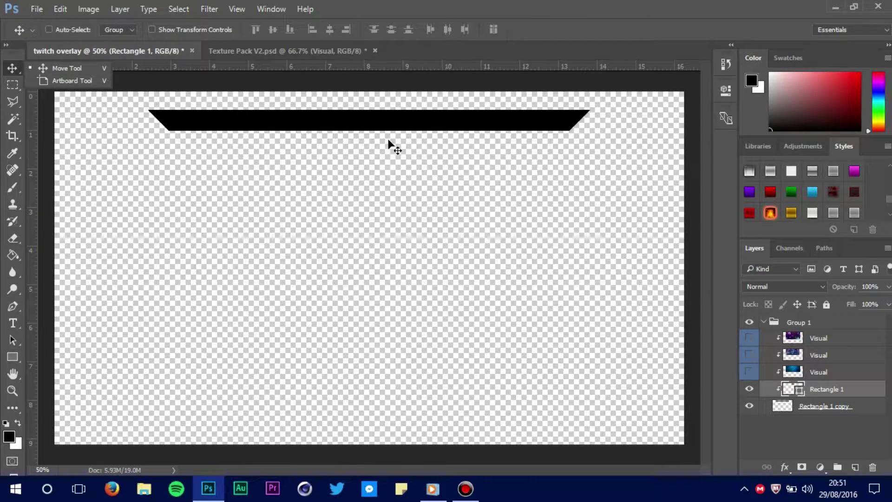
{"action": "right_click", "coordinate": [850, 396]}
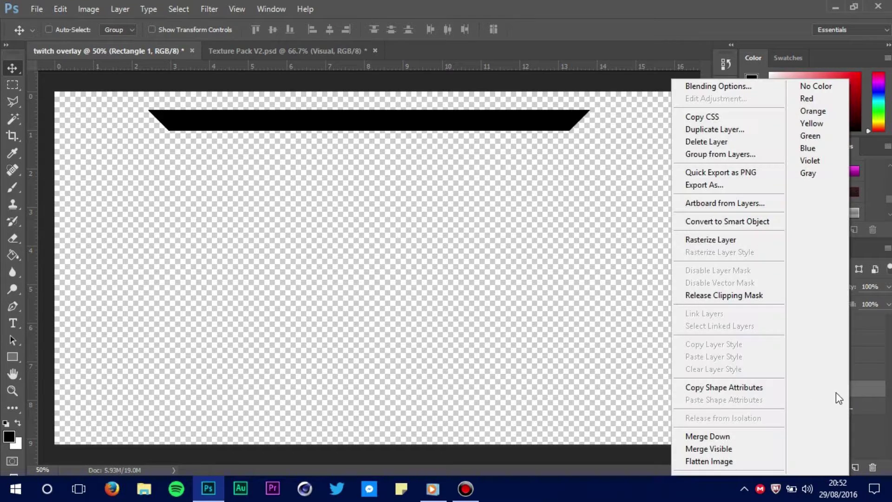
{"action": "left_click", "coordinate": [754, 293]}
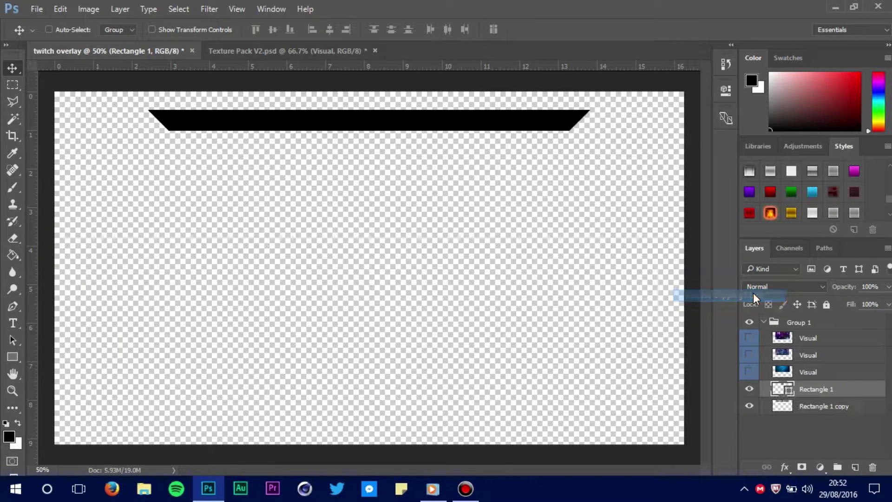
{"action": "left_click_drag", "start_coordinate": [481, 216], "coordinate": [469, 216]}
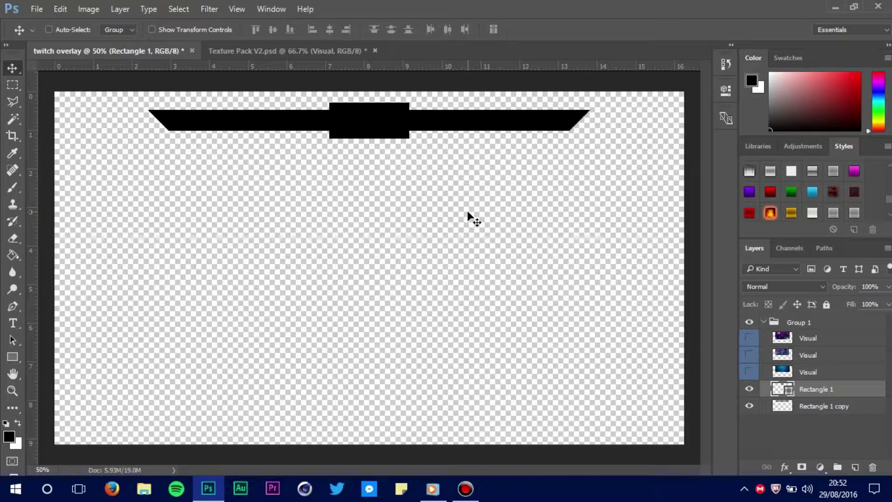
{"action": "key", "text": "shift+Up"}
{"action": "key", "text": "shift+Up"}
{"action": "key", "text": "shift+Up"}
{"action": "key", "text": "shift+Up"}
{"action": "key", "text": "shift+Down"}
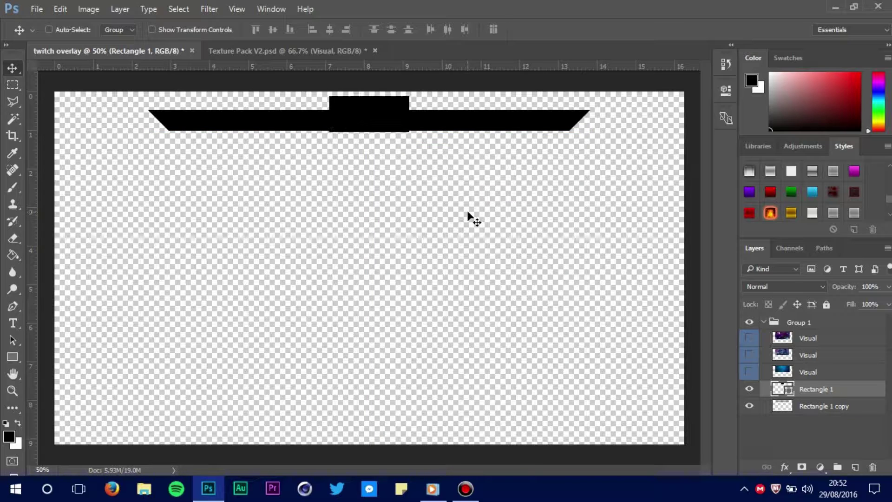
{"action": "key", "text": "shift+Down"}
{"action": "key", "text": "shift+Down"}
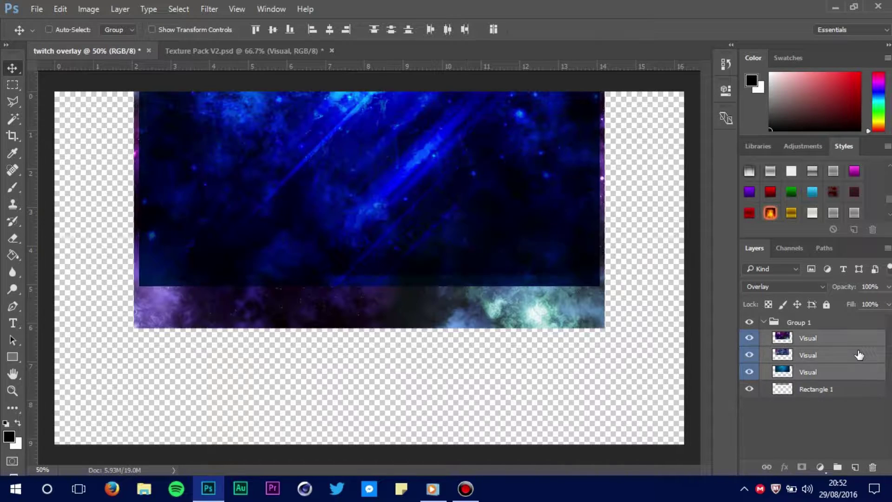
- Merge the three Visual textures into one layer and clip it to the banner shape
{"action": "key", "text": "ctrl+e"}
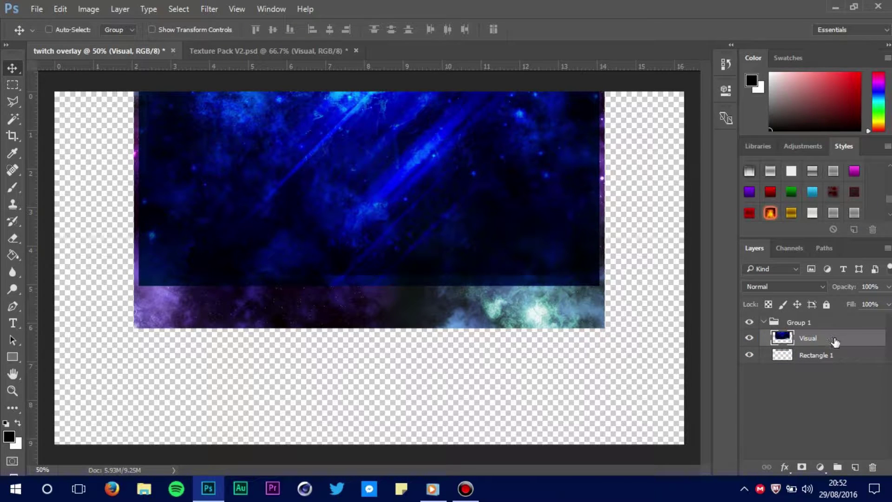
{"action": "right_click", "coordinate": [834, 339]}
{"action": "left_click", "coordinate": [708, 295]}
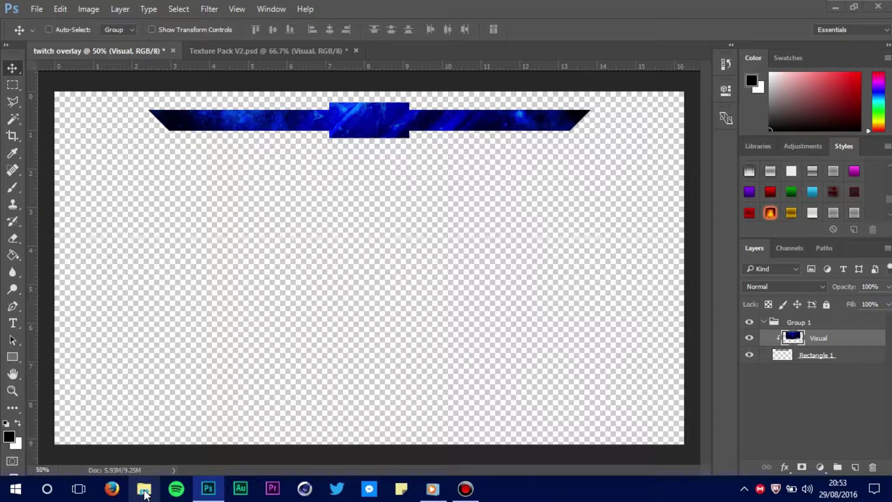
- Browse to Desktop > Frequently used YouTube items > Graphics, select WHITE, and return to Photoshop
{"action": "left_click", "coordinate": [144, 494]}
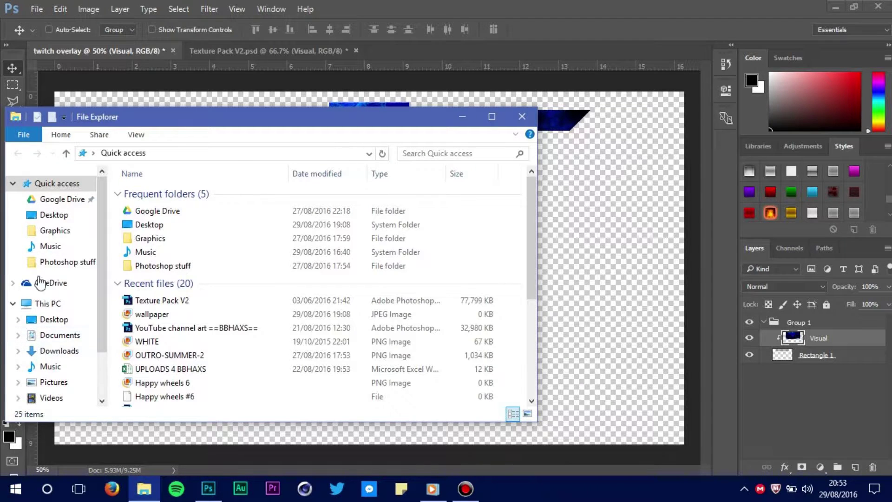
{"action": "left_click", "coordinate": [66, 321]}
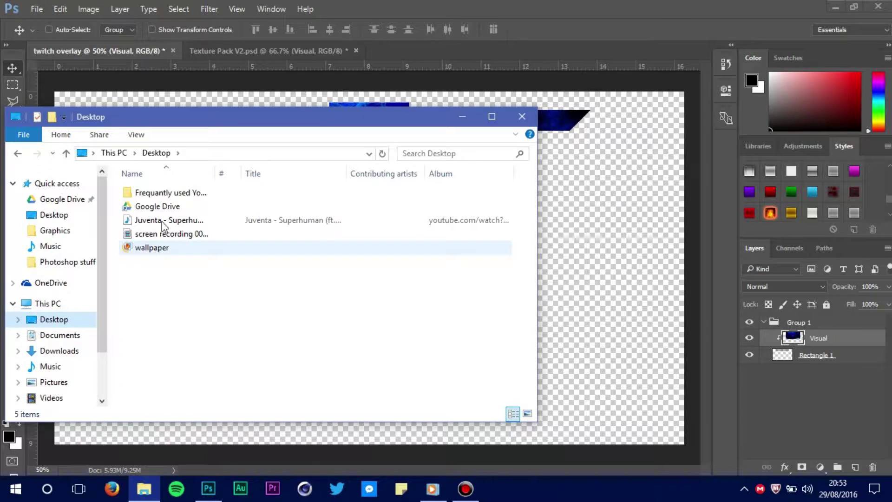
{"action": "double_click", "coordinate": [168, 192]}
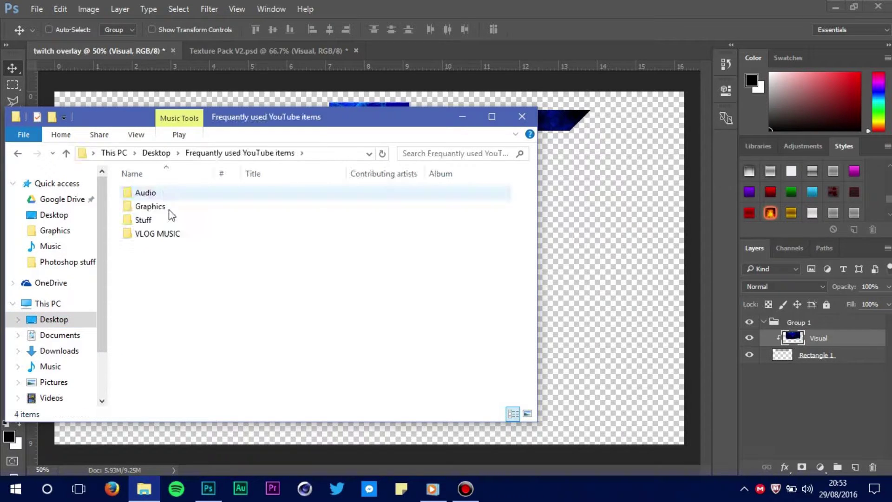
{"action": "double_click", "coordinate": [169, 212]}
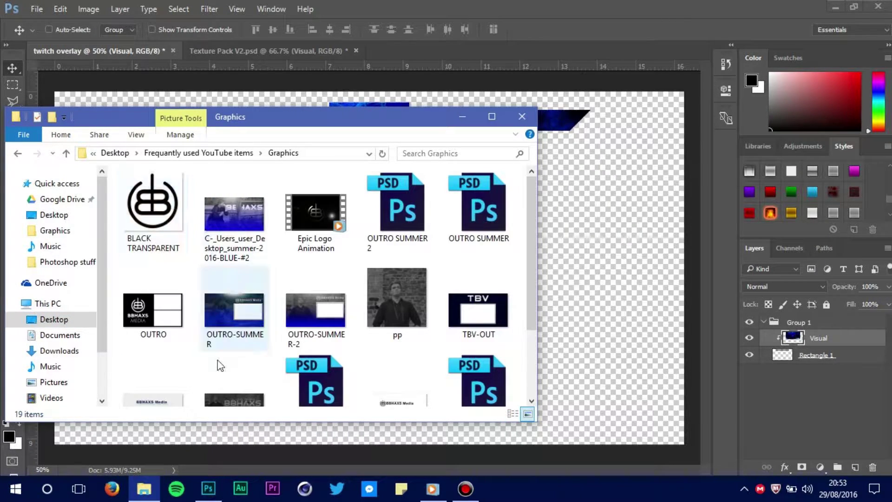
{"action": "scroll", "coordinate": [532, 302], "scroll_direction": "down", "scroll_amount": 3}
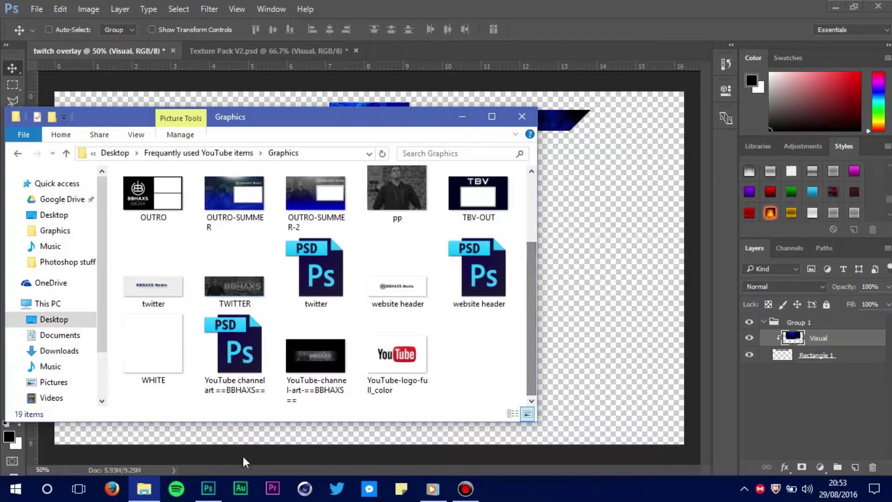
{"action": "left_click", "coordinate": [149, 346]}
{"action": "left_click", "coordinate": [589, 280]}
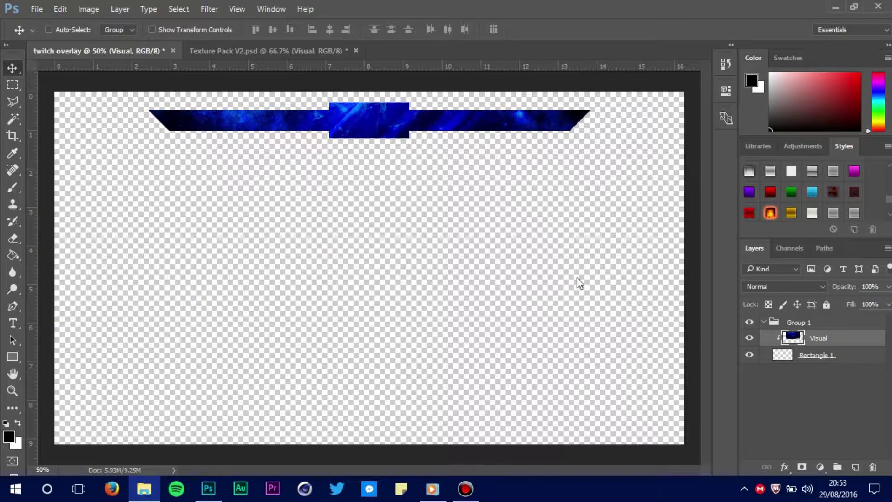
- Place the WHITE logo on the banner's centre block and scale it down to fit
{"action": "left_click_drag", "start_coordinate": [368, 192], "coordinate": [397, 177]}
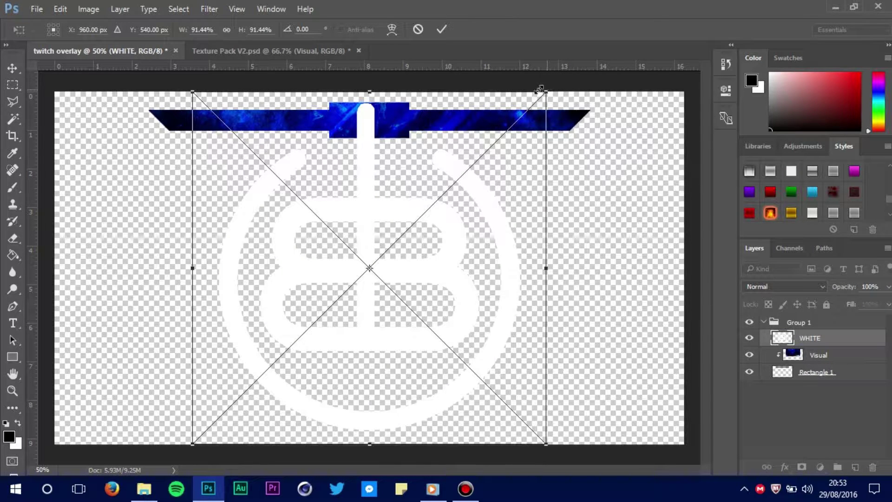
{"action": "left_click_drag", "start_coordinate": [540, 89], "coordinate": [363, 199]}
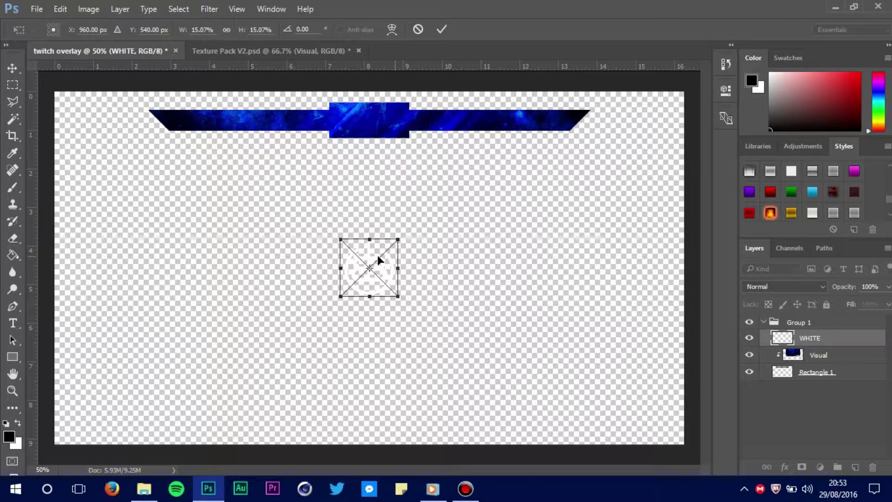
{"action": "left_click_drag", "start_coordinate": [383, 258], "coordinate": [385, 120]}
{"action": "key", "text": "ctrl+plus"}
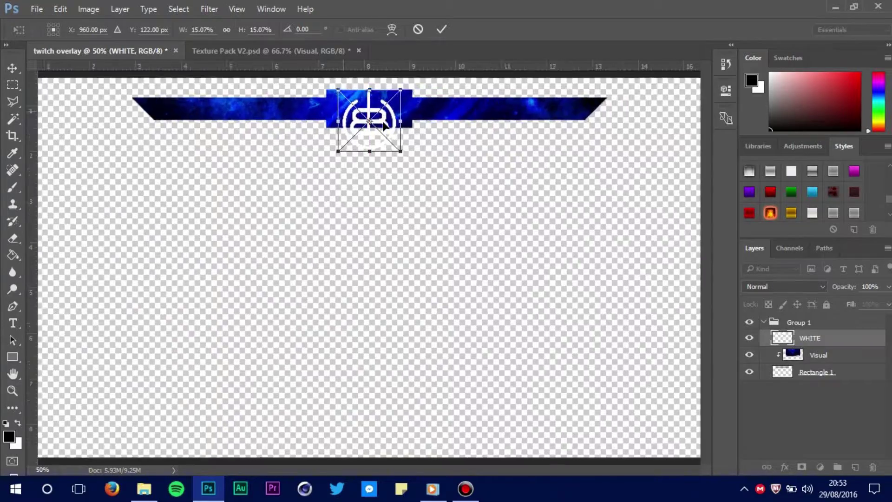
{"action": "key", "text": "ctrl+plus"}
{"action": "key", "text": "ctrl+plus"}
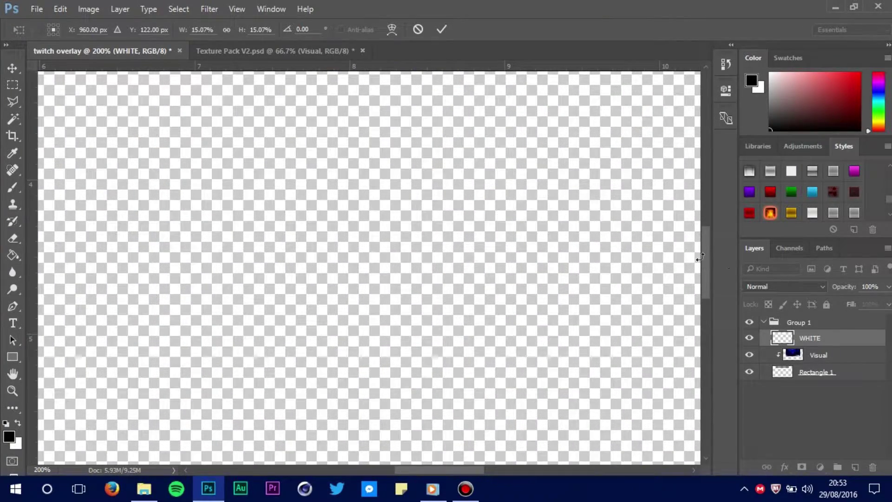
{"action": "scroll", "coordinate": [700, 178], "scroll_direction": "up", "scroll_amount": 10}
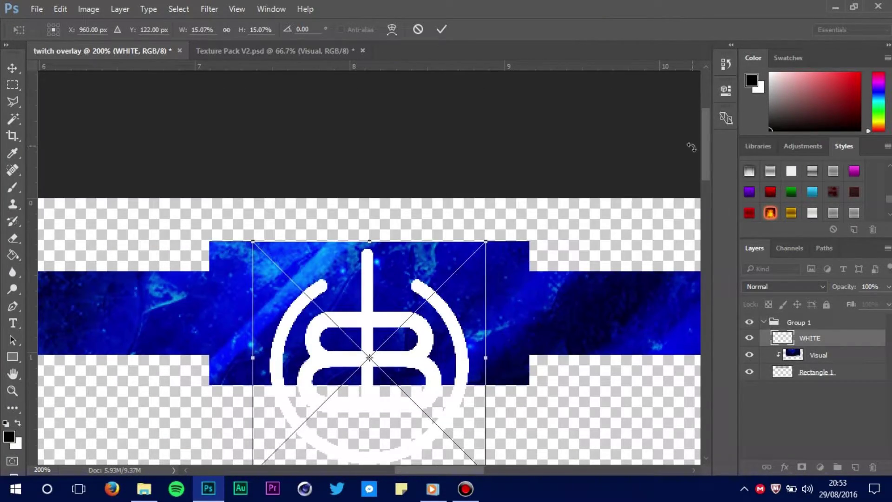
{"action": "scroll", "coordinate": [614, 252], "scroll_direction": "down", "scroll_amount": 3}
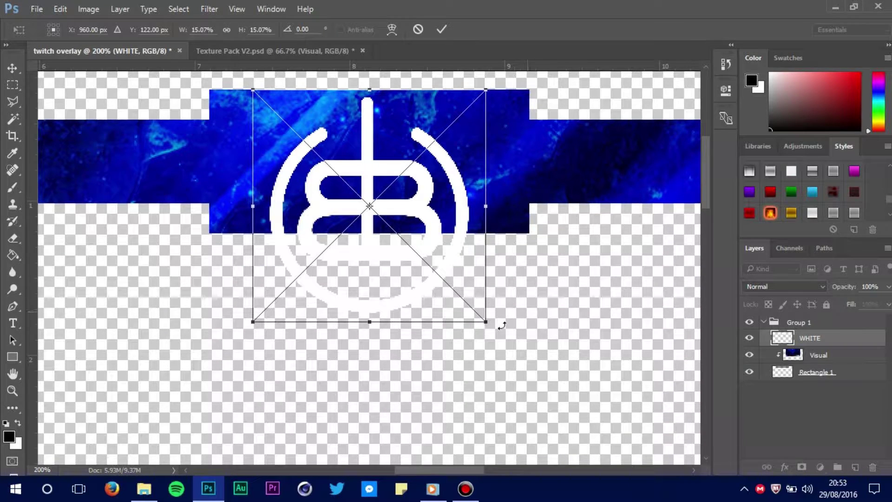
{"action": "left_click_drag", "start_coordinate": [488, 324], "coordinate": [399, 231]}
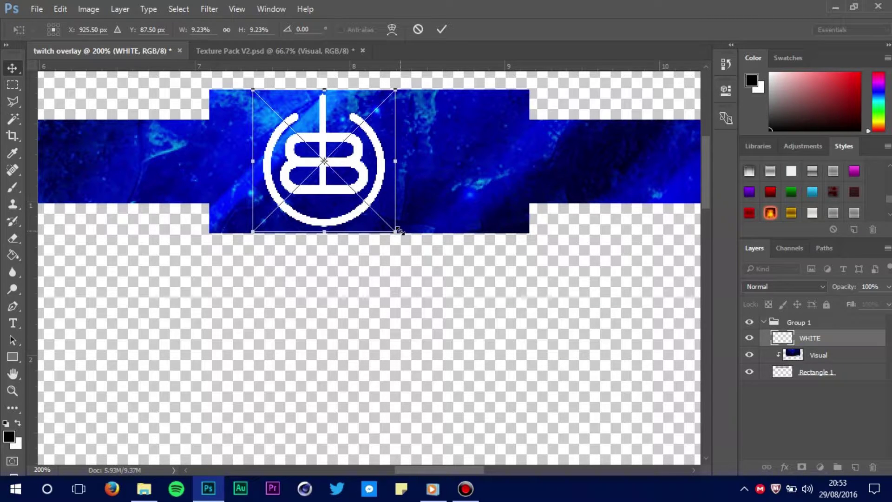
{"action": "key", "text": "Return"}
- Add a horizontal guide across the banner's middle and nudge the logo to centre it
{"action": "left_click_drag", "start_coordinate": [379, 176], "coordinate": [420, 110]}
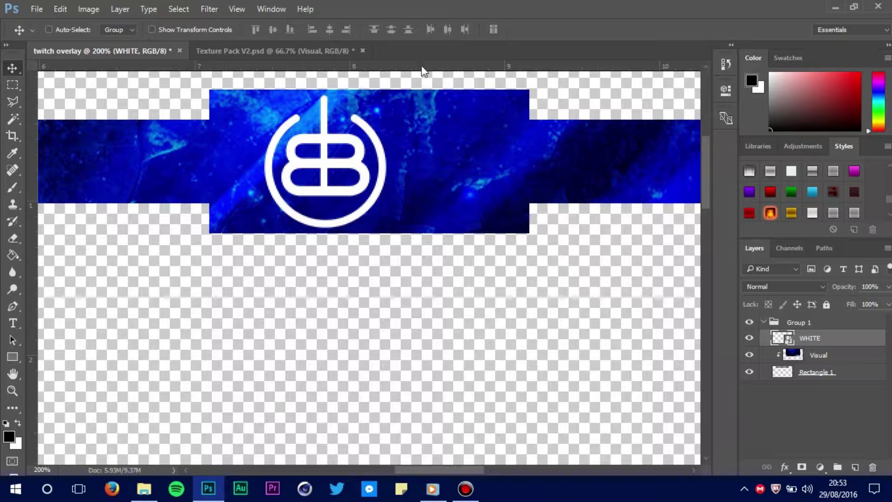
{"action": "left_click_drag", "start_coordinate": [422, 66], "coordinate": [429, 164]}
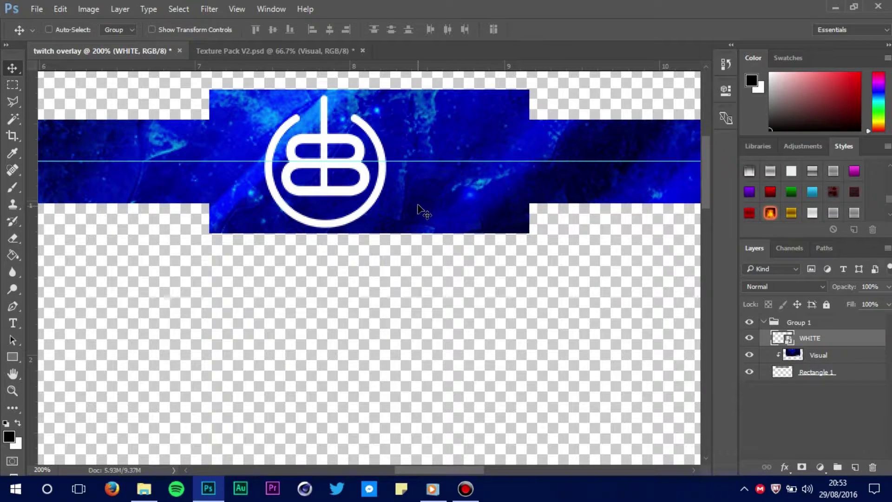
{"action": "left_click_drag", "start_coordinate": [419, 205], "coordinate": [425, 205]}
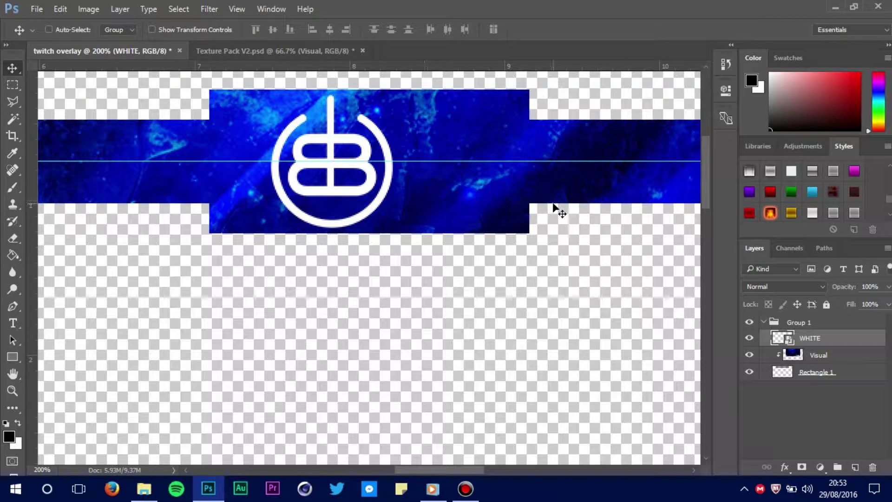
{"action": "key", "text": "shift+Right"}
{"action": "key", "text": "shift+Right"}
{"action": "key", "text": "shift+Right"}
{"action": "key", "text": "shift+Right"}
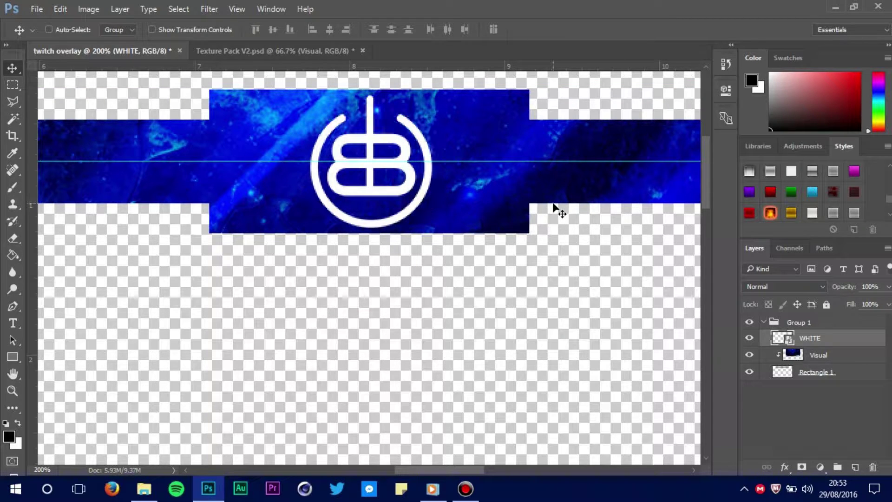
{"action": "key", "text": "ctrl"}
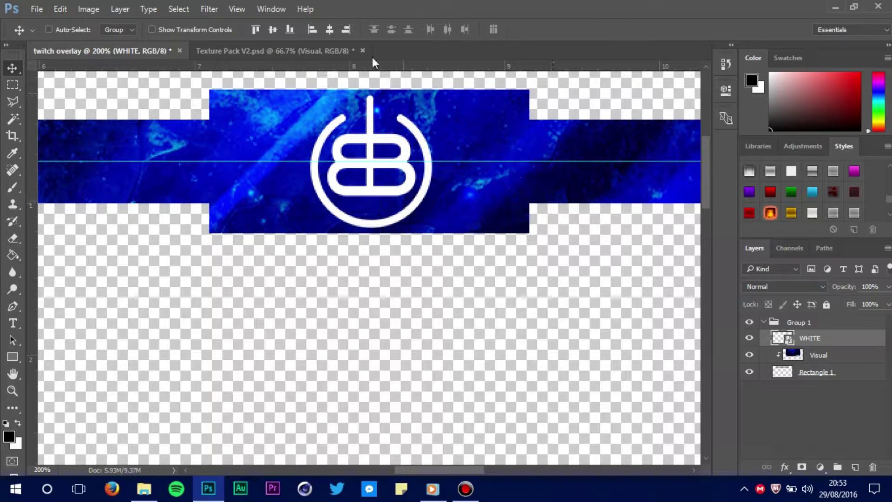
{"action": "key", "text": "Left"}
{"action": "key", "text": "Left"}
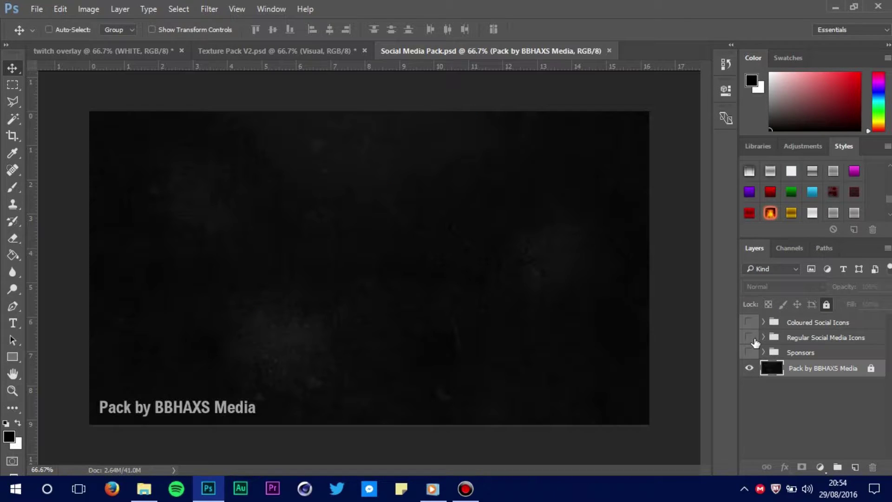
- Expand the Regular Social Media Icons group, try the Twitch icon on the banner, then undo it
{"action": "left_click", "coordinate": [749, 337]}
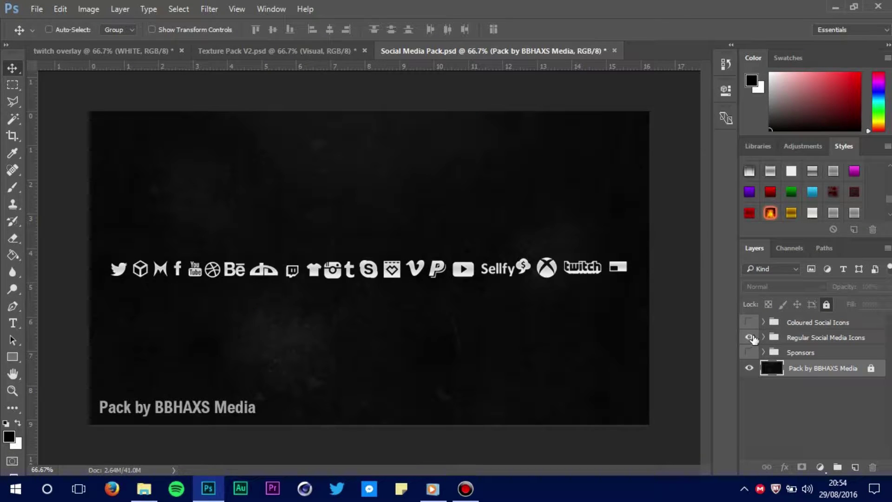
{"action": "left_click", "coordinate": [763, 338]}
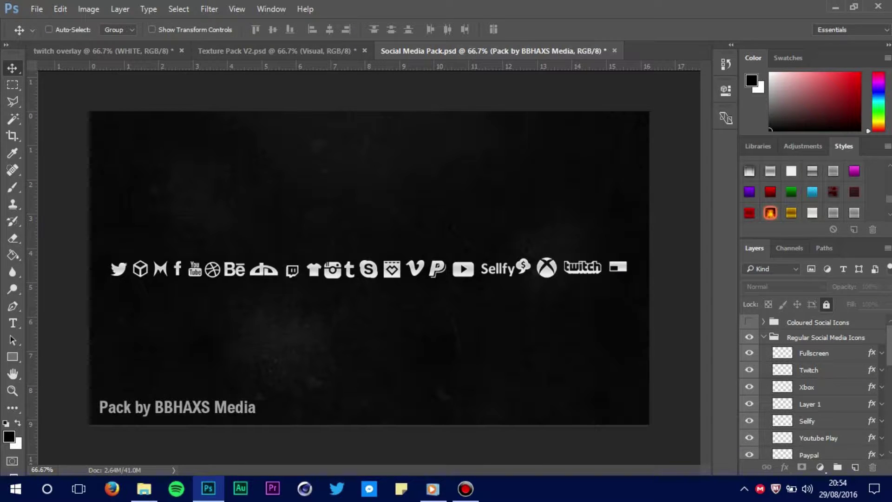
{"action": "left_click", "coordinate": [842, 370]}
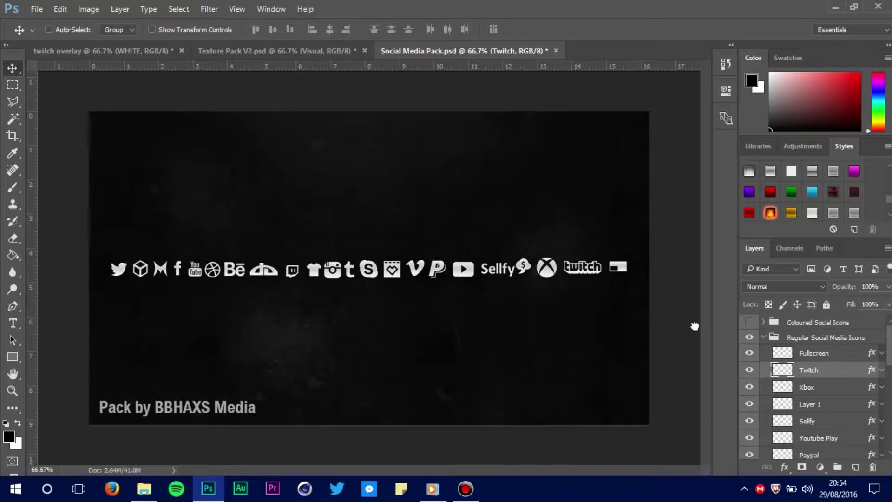
{"action": "left_click_drag", "start_coordinate": [694, 326], "coordinate": [215, 256]}
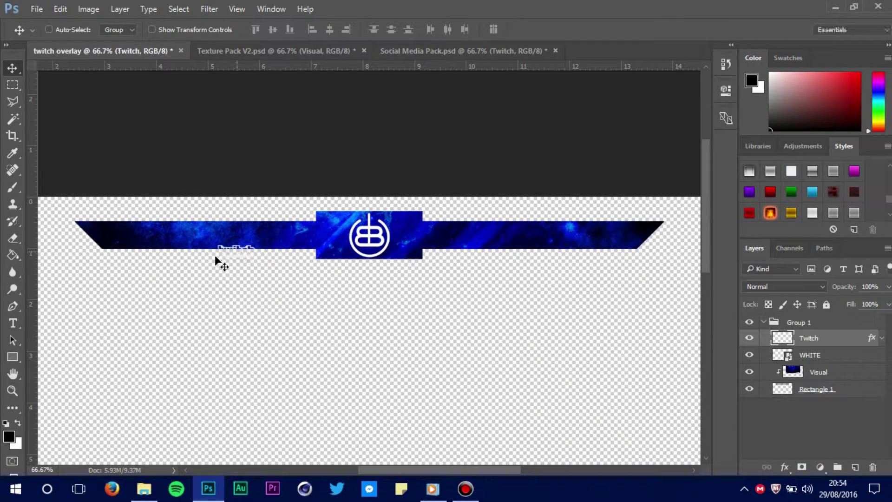
{"action": "left_click_drag", "start_coordinate": [274, 267], "coordinate": [253, 248]}
{"action": "key", "text": "ctrl+z"}
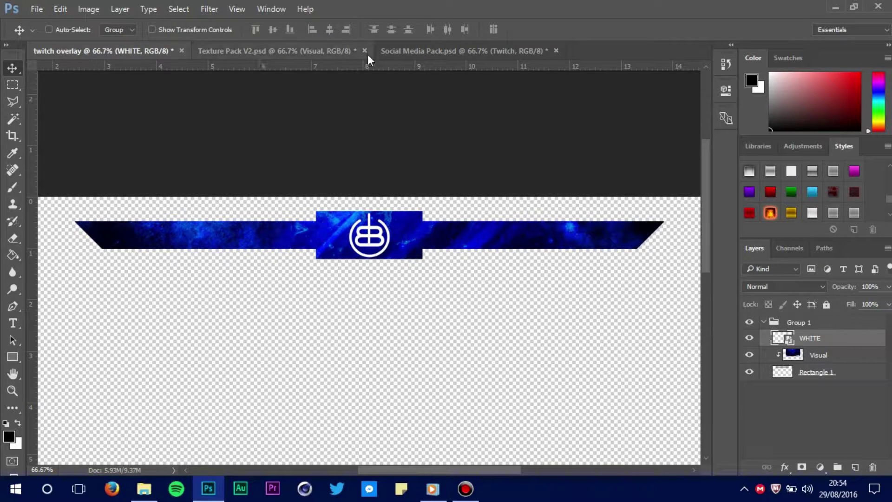
- Drag the Twitter bird onto the banner's left end, clear its layer style, and nudge it right
{"action": "left_click", "coordinate": [473, 52]}
{"action": "left_click_drag", "start_coordinate": [792, 389], "coordinate": [115, 270]}
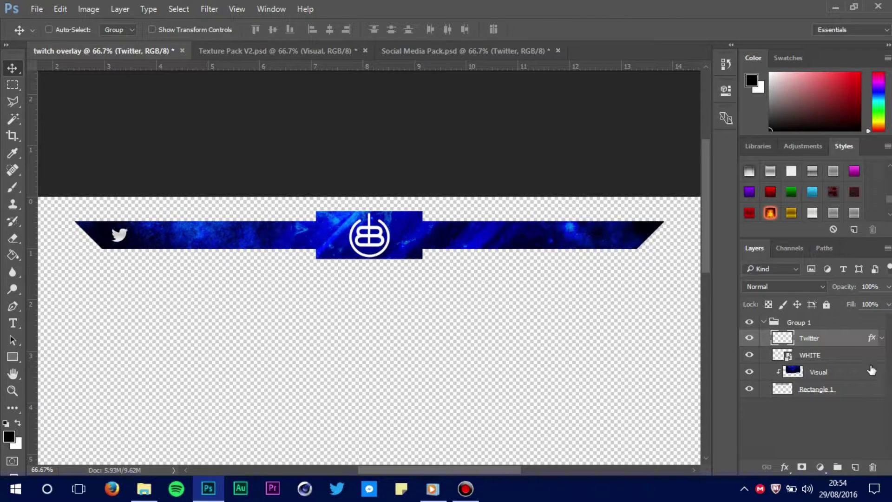
{"action": "right_click", "coordinate": [857, 338]}
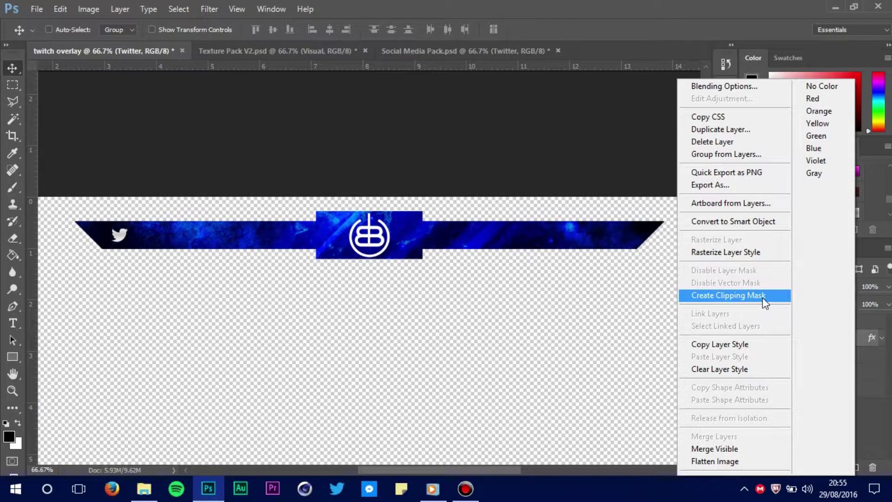
{"action": "left_click", "coordinate": [746, 369]}
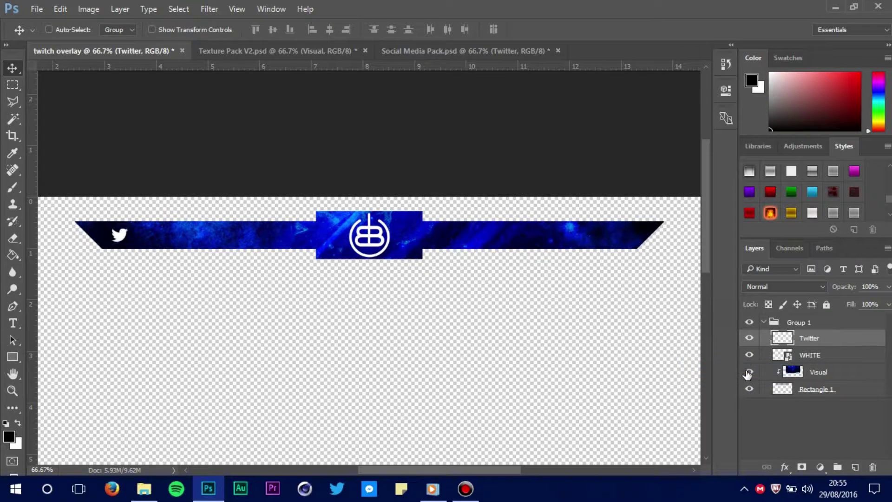
{"action": "mouse_move", "coordinate": [398, 313]}
{"action": "left_mouse_down"}
{"action": "mouse_move", "coordinate": [412, 313]}
{"action": "mouse_move", "coordinate": [402, 315]}
{"action": "left_mouse_up"}
- Merge the Visual and Rectangle 1 layers into a single layer
{"action": "key", "text": "ctrl+plus"}
{"action": "key", "text": "ctrl+plus"}
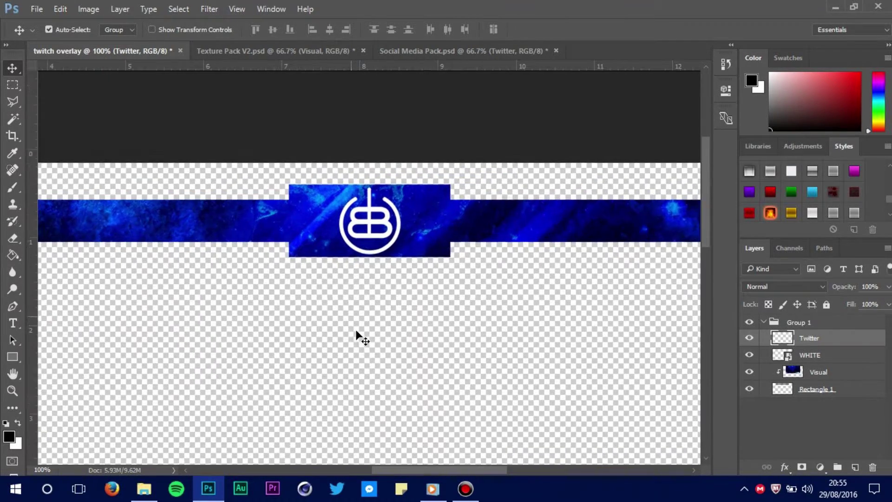
{"action": "key", "text": "ctrl+plus"}
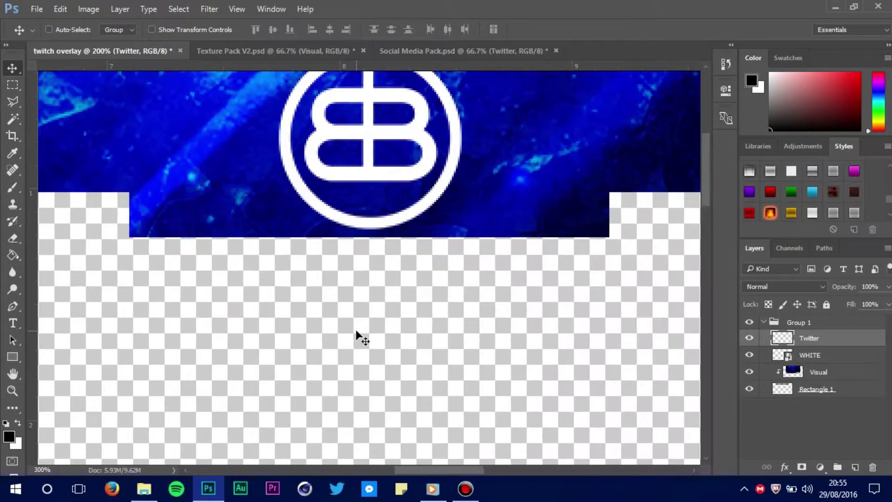
{"action": "left_click", "coordinate": [849, 379]}
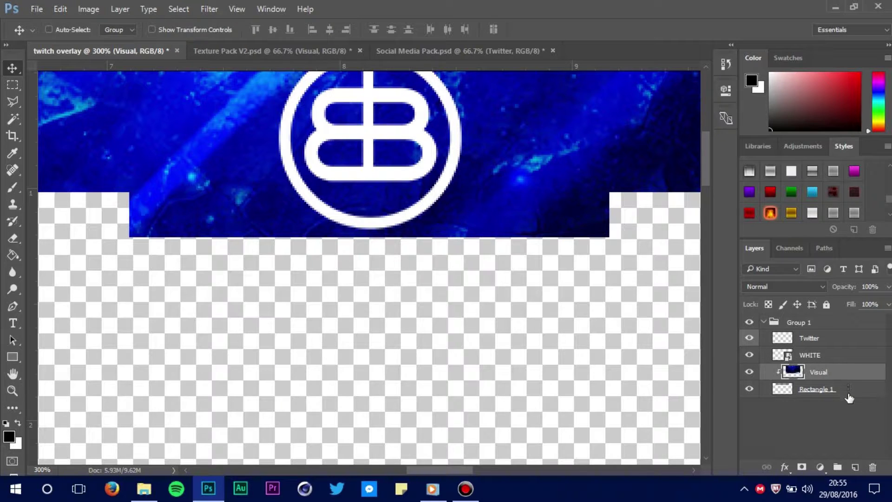
{"action": "left_click", "coordinate": [849, 395], "text": "shift"}
{"action": "key", "text": "ctrl+e"}
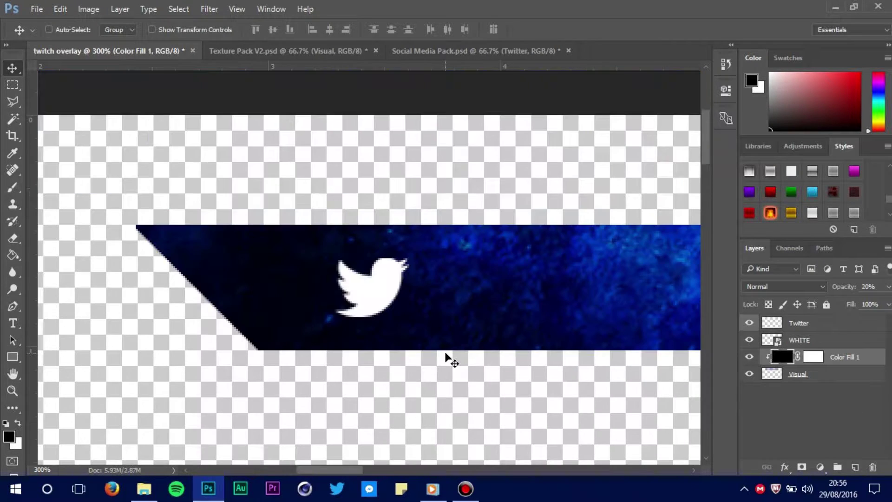
- Add a smaller text layer right of the Twitter bird with the channel's Twitter handle
{"action": "key", "text": "t"}
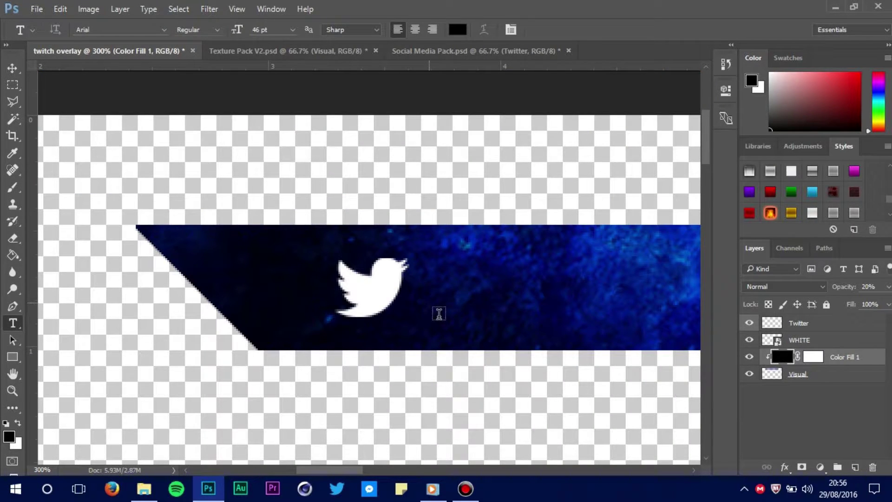
{"action": "left_click", "coordinate": [428, 302]}
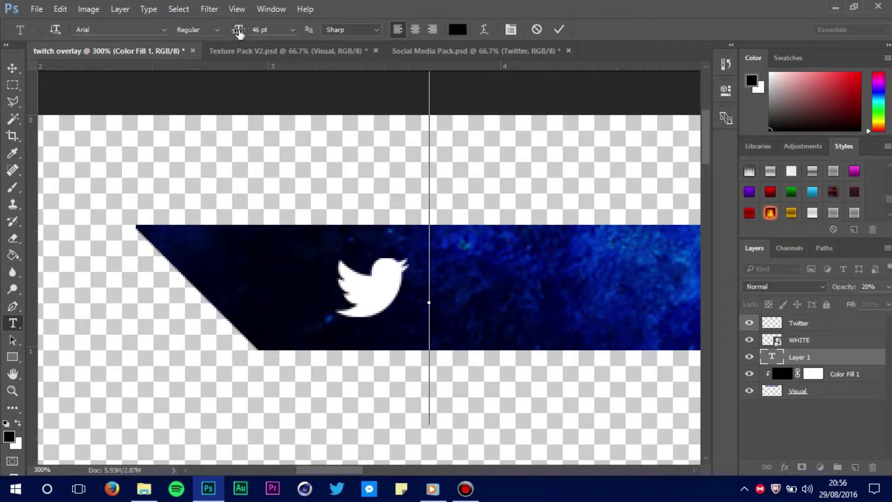
{"action": "mouse_move", "coordinate": [238, 30]}
{"action": "left_mouse_down"}
{"action": "mouse_move", "coordinate": [183, 39]}
{"action": "mouse_move", "coordinate": [208, 39]}
{"action": "mouse_move", "coordinate": [349, 143]}
{"action": "mouse_move", "coordinate": [237, 31]}
{"action": "left_mouse_up"}
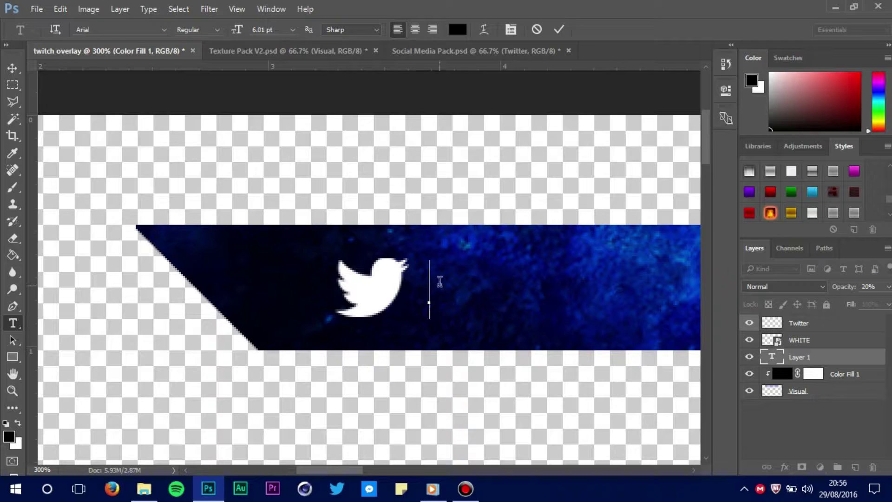
{"action": "type", "text": "@BB"}
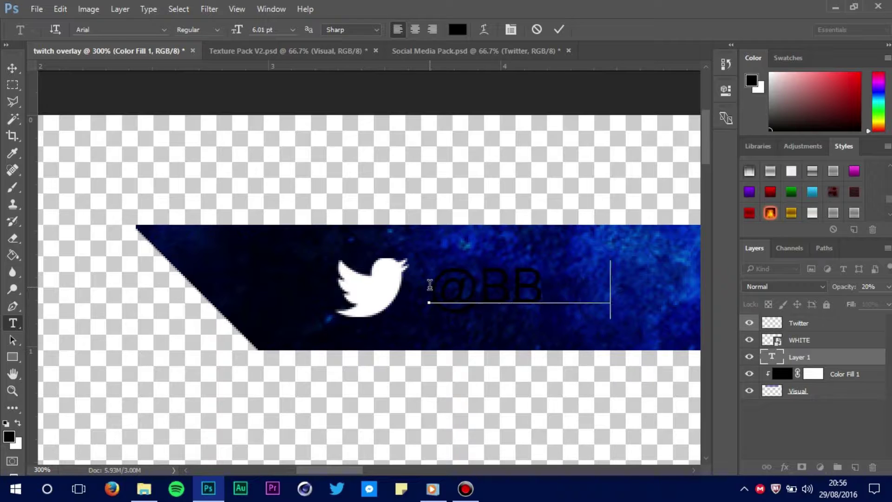
{"action": "type", "text": "HASXS_"}
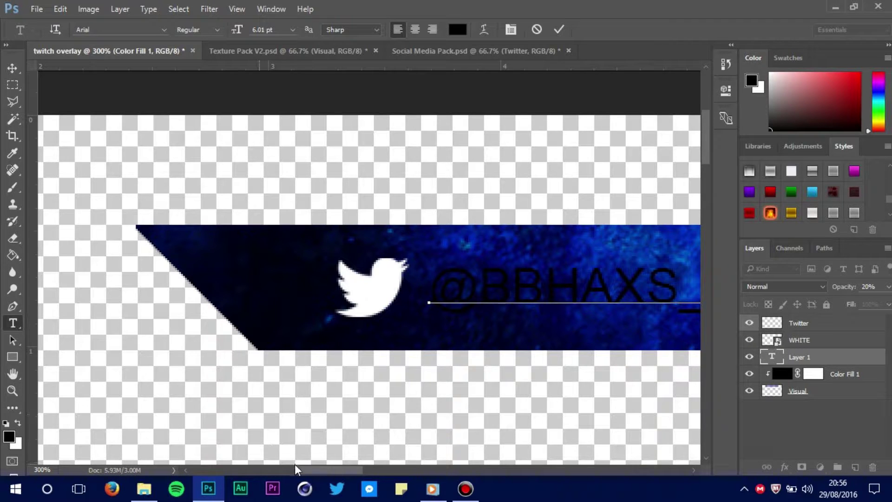
{"action": "left_click_drag", "start_coordinate": [328, 467], "coordinate": [358, 468]}
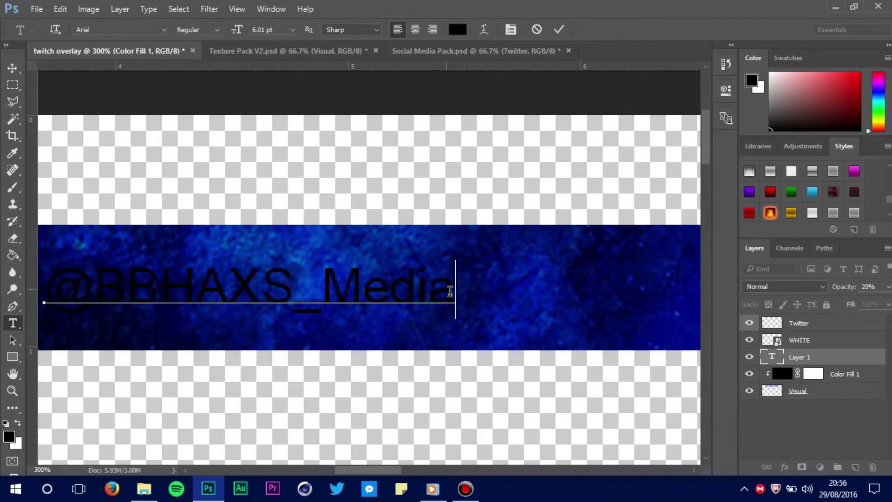
- Make the handle text white (#ffffff) in the Black font style and commit it
{"action": "key", "text": "ctrl+a"}
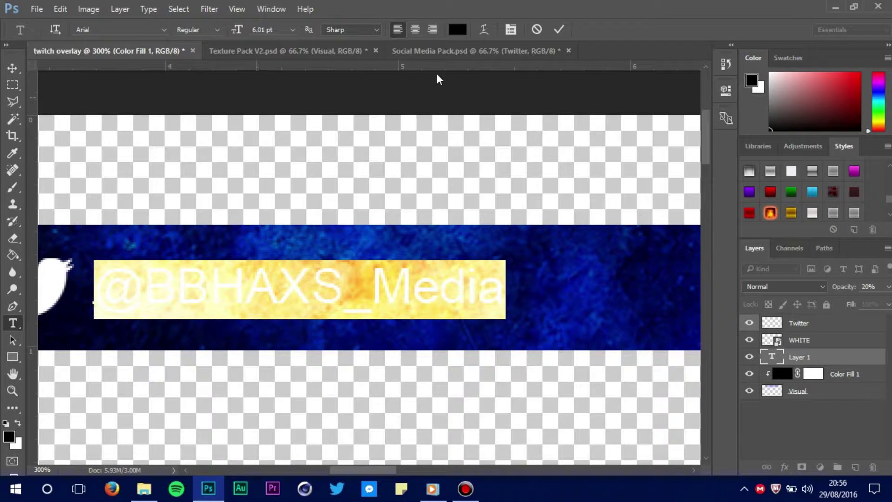
{"action": "left_click", "coordinate": [458, 30]}
{"action": "left_click_drag", "start_coordinate": [326, 153], "coordinate": [260, 95]}
{"action": "left_click", "coordinate": [576, 108]}
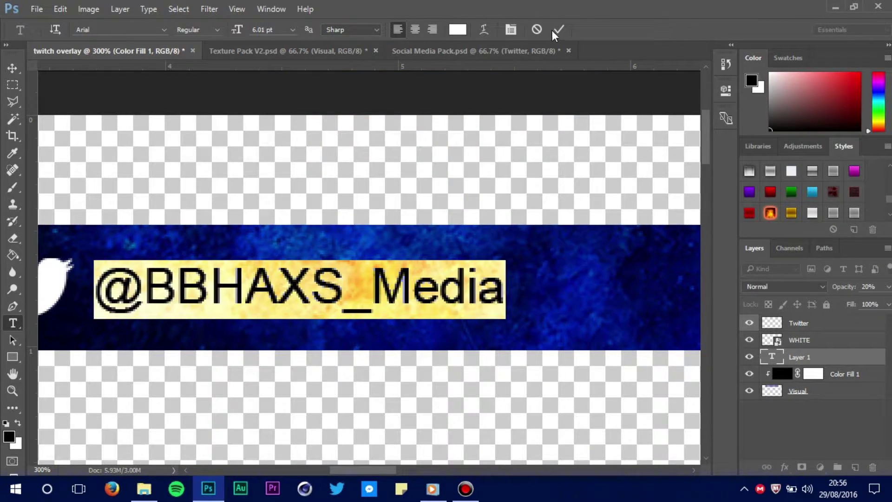
{"action": "left_click", "coordinate": [216, 30]}
{"action": "left_click", "coordinate": [214, 82]}
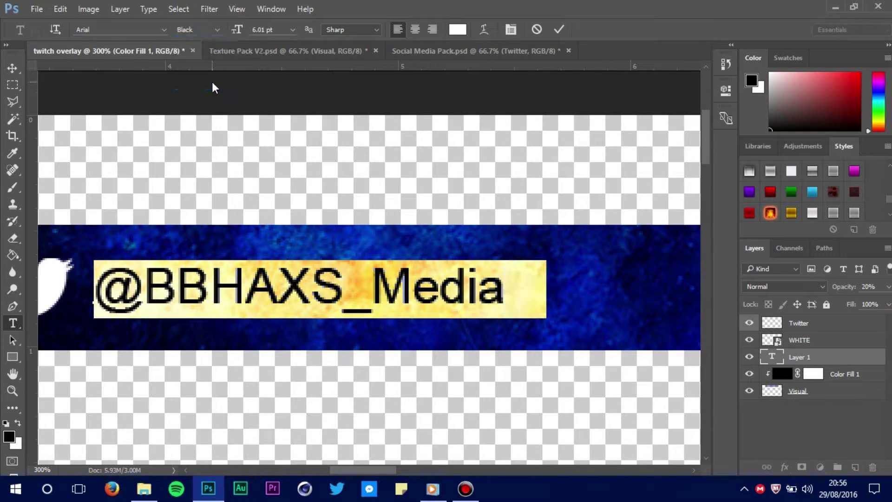
{"action": "left_click", "coordinate": [557, 31]}
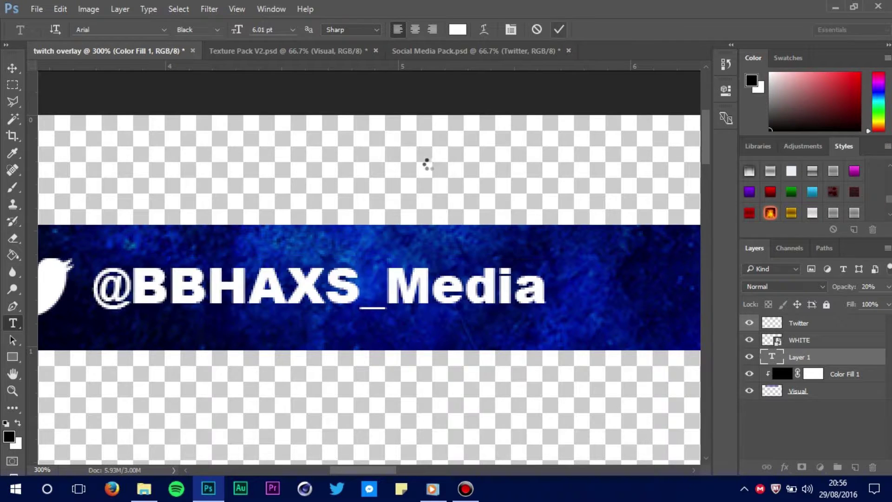
{"action": "key", "text": "ctrl+minus"}
{"action": "key", "text": "ctrl+minus"}
{"action": "key", "text": "ctrl+minus"}
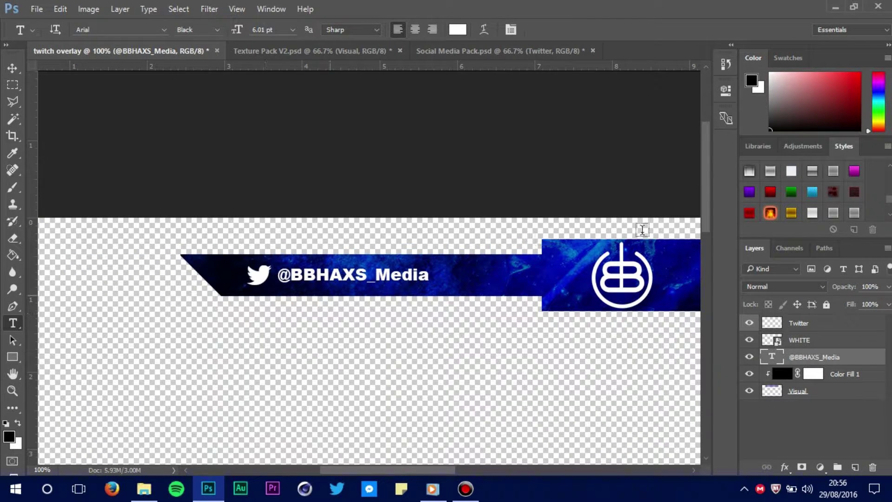
- Put WHITE below the handle text, group the Twitter icon and text, and shift the group about 80 px right
{"action": "left_click_drag", "start_coordinate": [809, 340], "coordinate": [830, 357]}
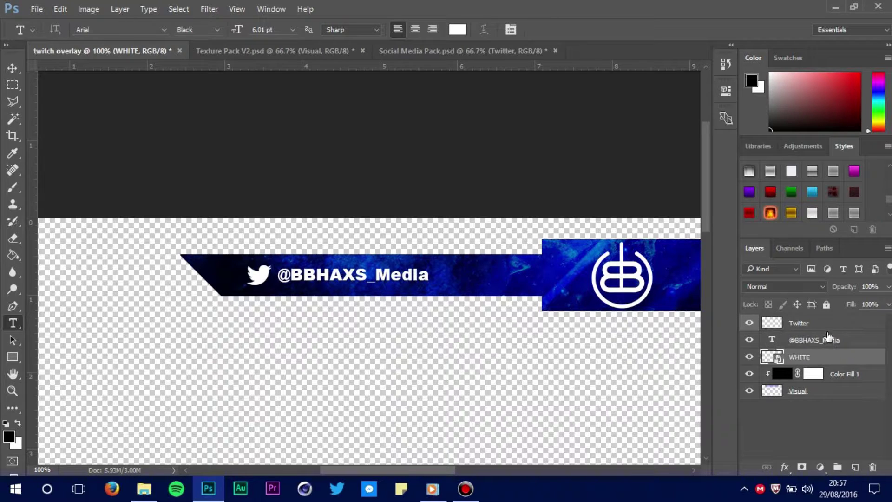
{"action": "left_click", "coordinate": [828, 337]}
{"action": "left_click", "coordinate": [829, 327], "text": "shift"}
{"action": "key", "text": "ctrl+g"}
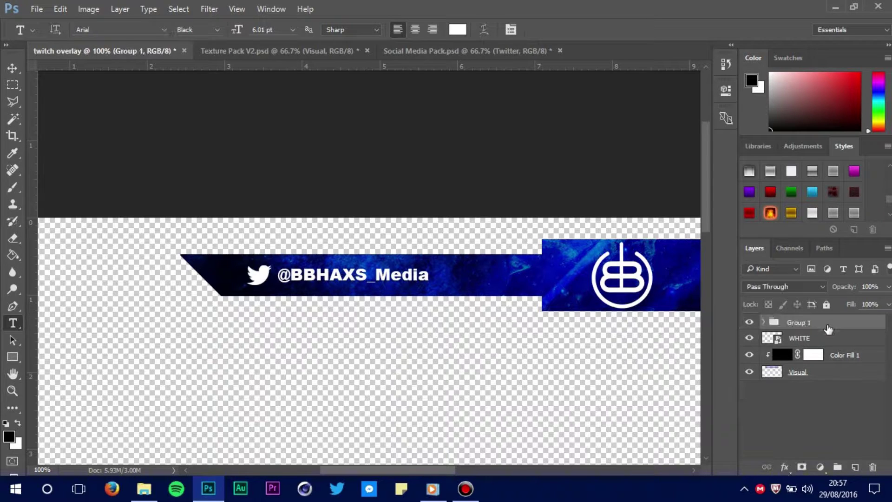
{"action": "left_click", "coordinate": [12, 68]}
{"action": "left_click_drag", "start_coordinate": [418, 319], "coordinate": [455, 284]}
- Hide the guides and nudge the YouTube handle group into place on the banner's right end
{"action": "left_click", "coordinate": [465, 489]}
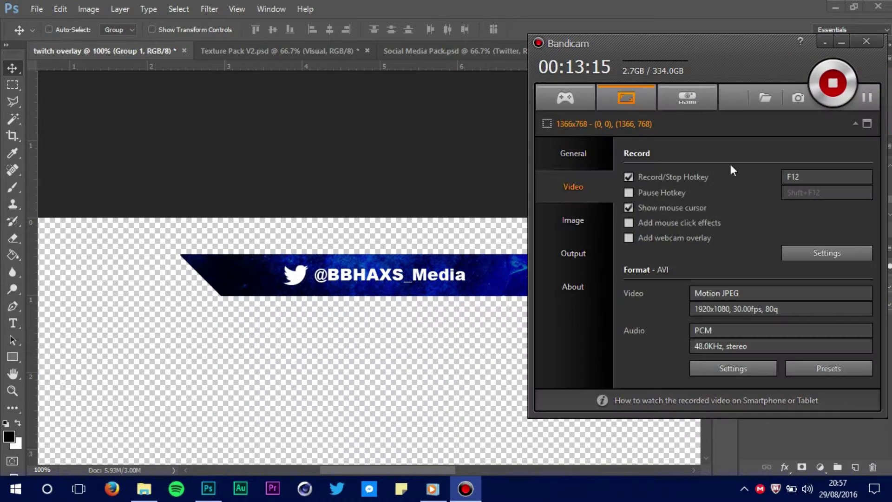
{"action": "left_click", "coordinate": [842, 42]}
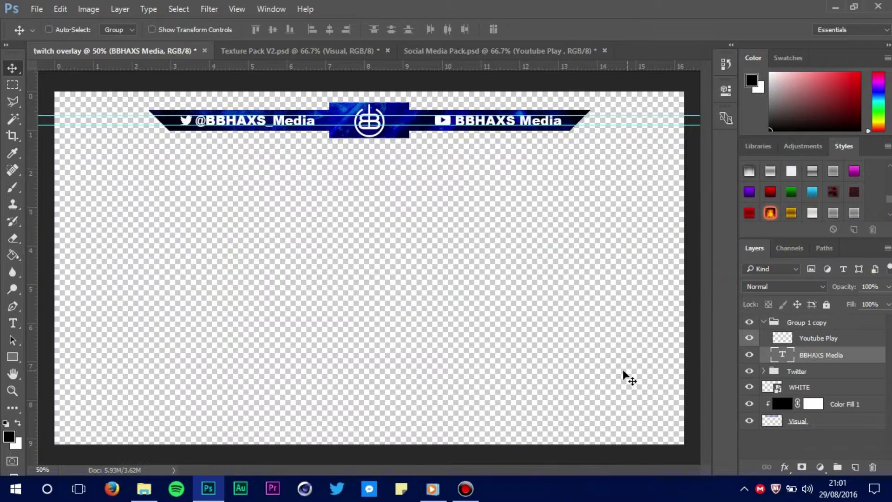
{"action": "key", "text": "ctrl+semicolon"}
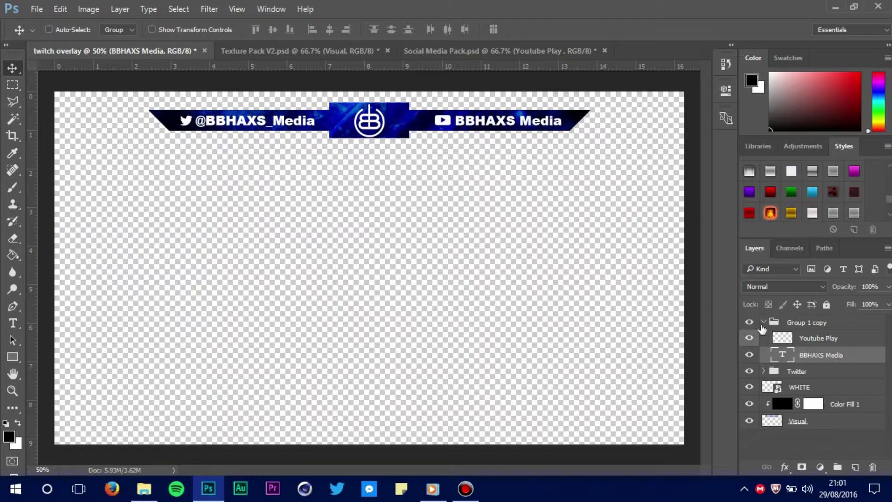
{"action": "left_click", "coordinate": [804, 323]}
{"action": "key", "text": "Left"}
{"action": "key", "text": "Left"}
{"action": "key", "text": "Left"}
{"action": "key", "text": "Left"}
{"action": "key", "text": "Left"}
{"action": "key", "text": "Left"}
{"action": "key", "text": "Left"}
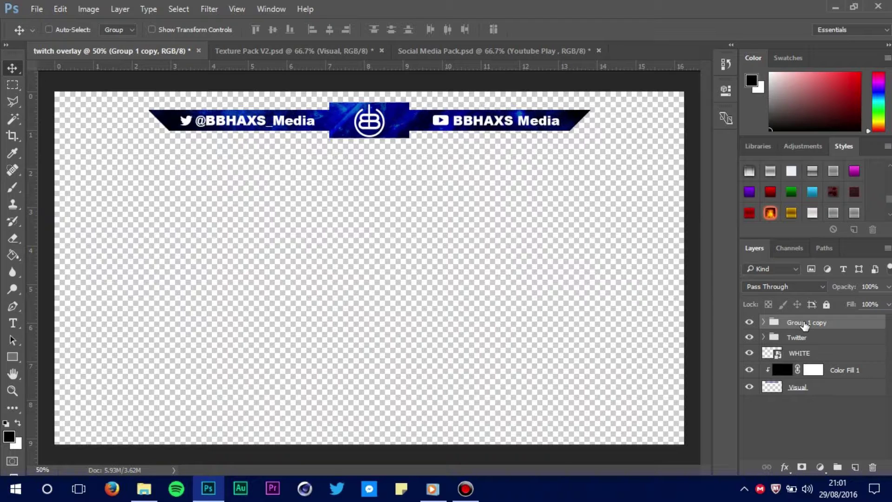
{"action": "key", "text": "Left"}
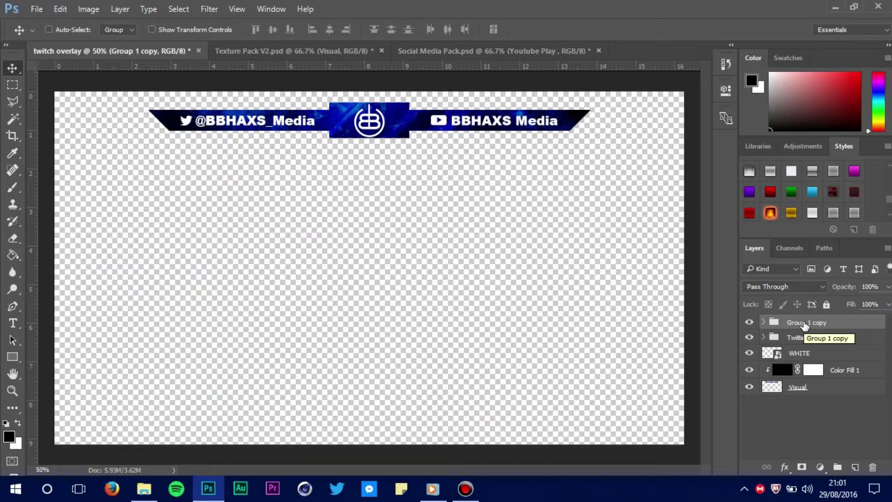
{"action": "key", "text": "Right"}
{"action": "key", "text": "Right"}
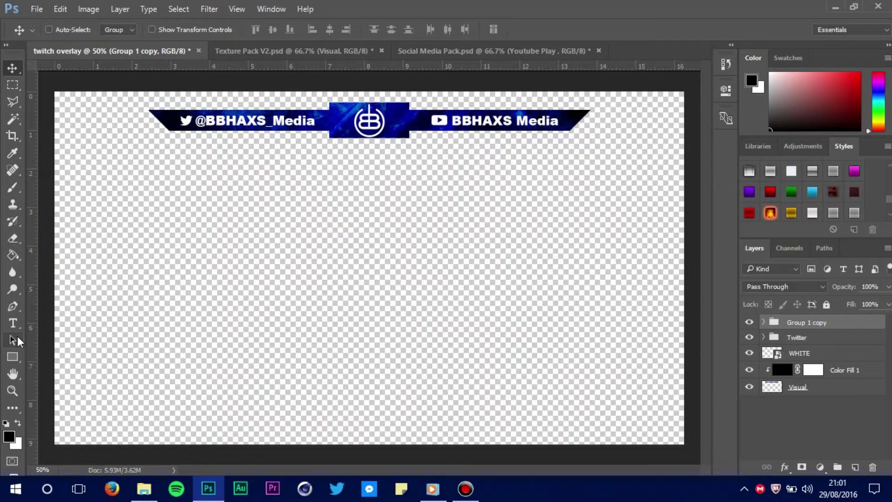
- Set the Rectangle tool to no fill with a solid black stroke
{"action": "left_click_drag", "start_coordinate": [9, 357], "coordinate": [36, 361]}
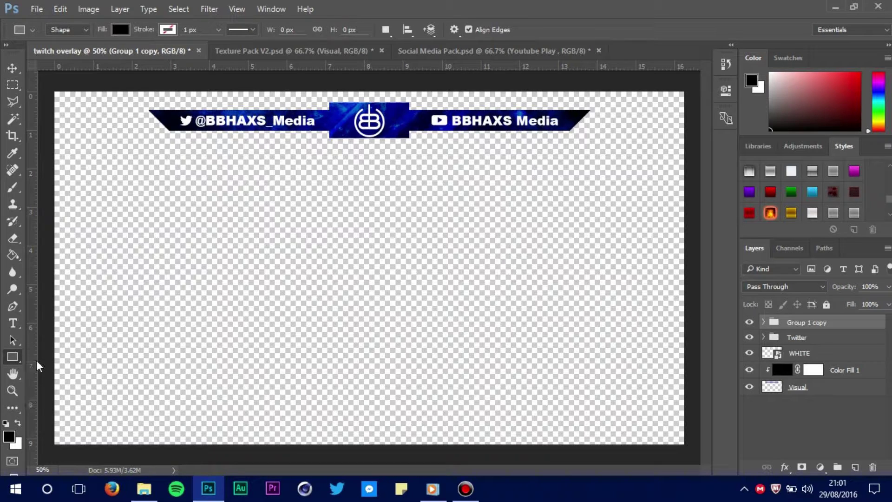
{"action": "left_click", "coordinate": [119, 31]}
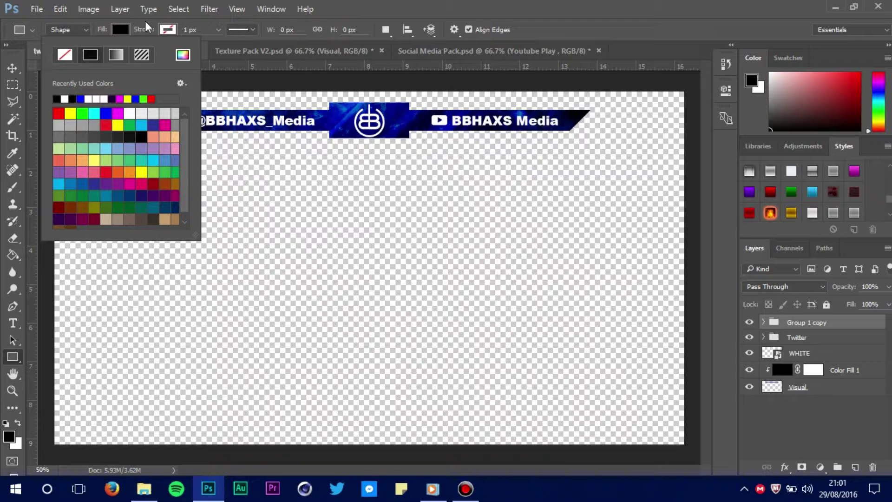
{"action": "left_click", "coordinate": [65, 55]}
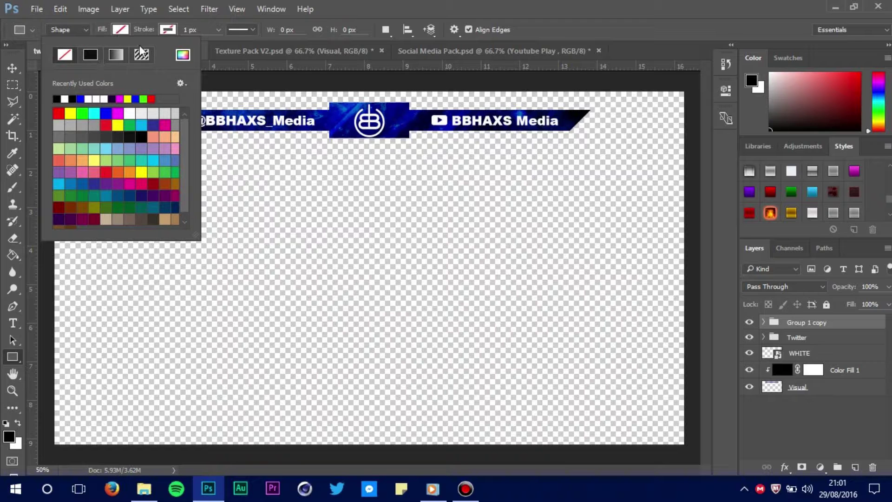
{"action": "left_click", "coordinate": [167, 30]}
{"action": "left_click", "coordinate": [104, 99]}
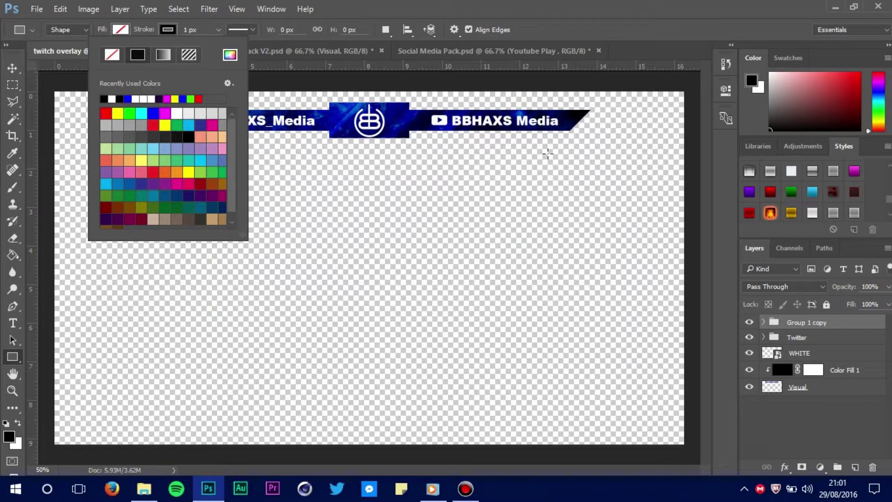
- Create a 1280 × 720 rectangle with its black stroke outside and thickened to about 18 px
{"action": "left_click", "coordinate": [475, 168]}
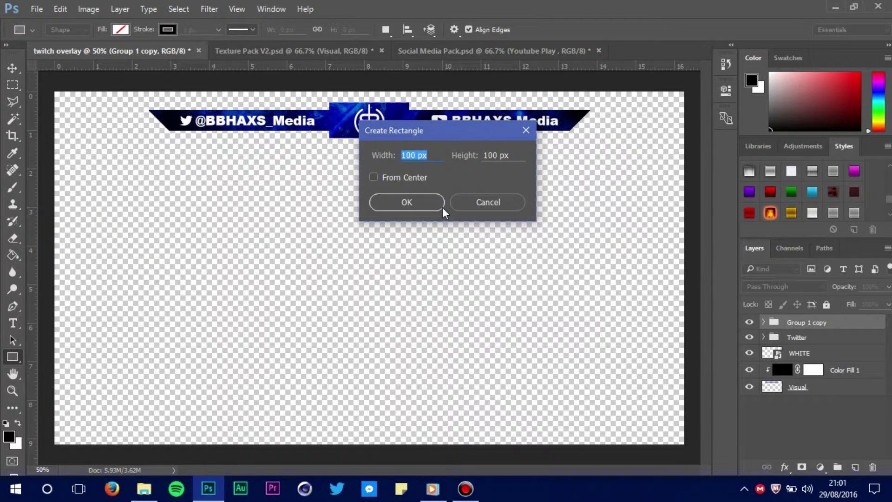
{"action": "type", "text": "1280"}
{"action": "key", "text": "Tab"}
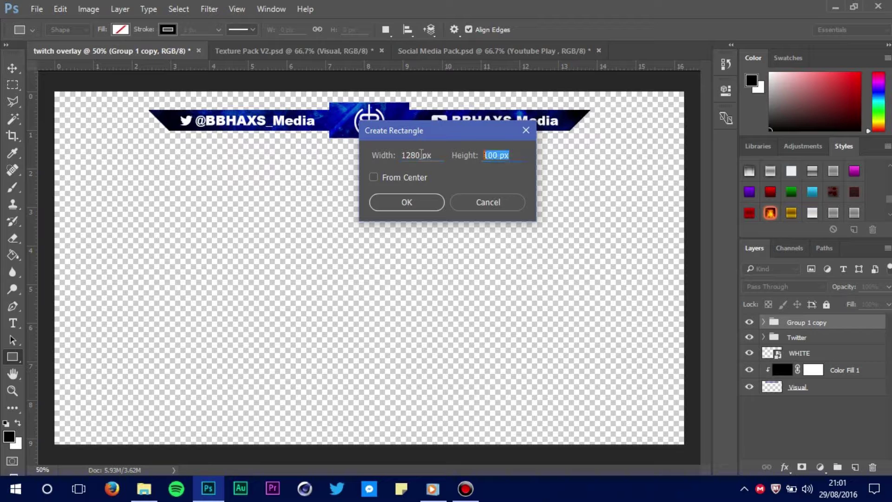
{"action": "type", "text": "720"}
{"action": "key", "text": "Return"}
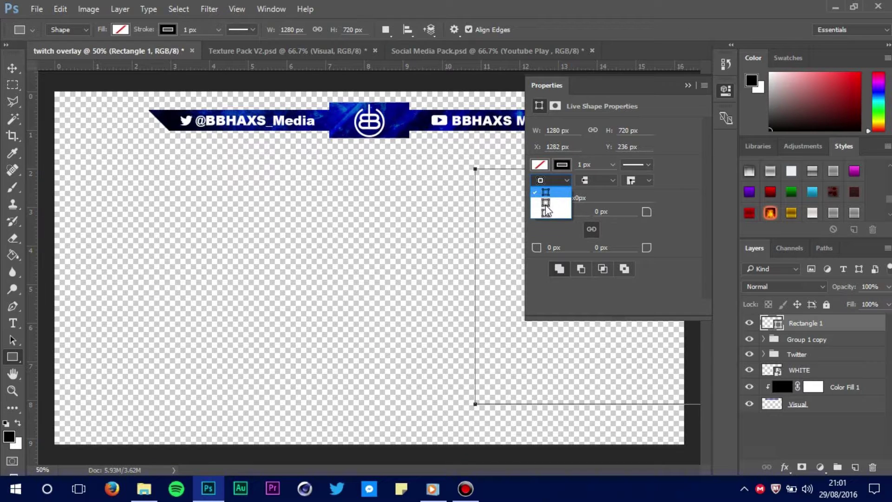
{"action": "left_click", "coordinate": [545, 209]}
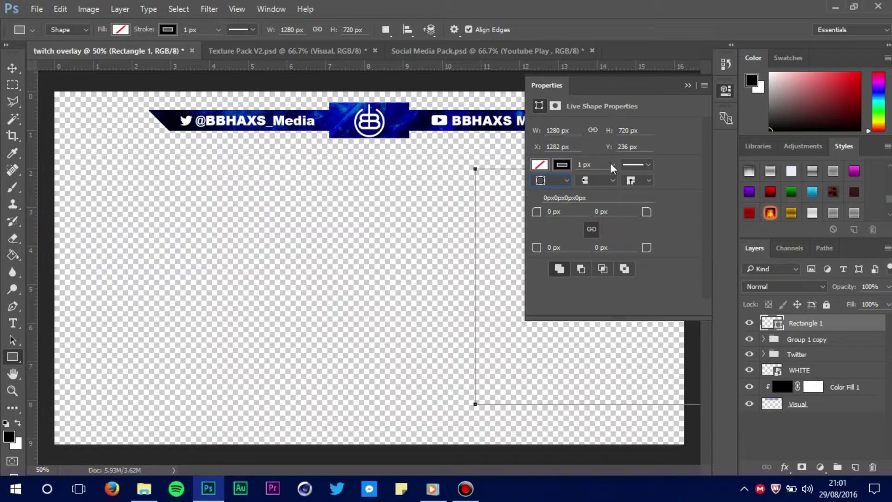
{"action": "left_click", "coordinate": [611, 164]}
{"action": "left_click", "coordinate": [623, 177]}
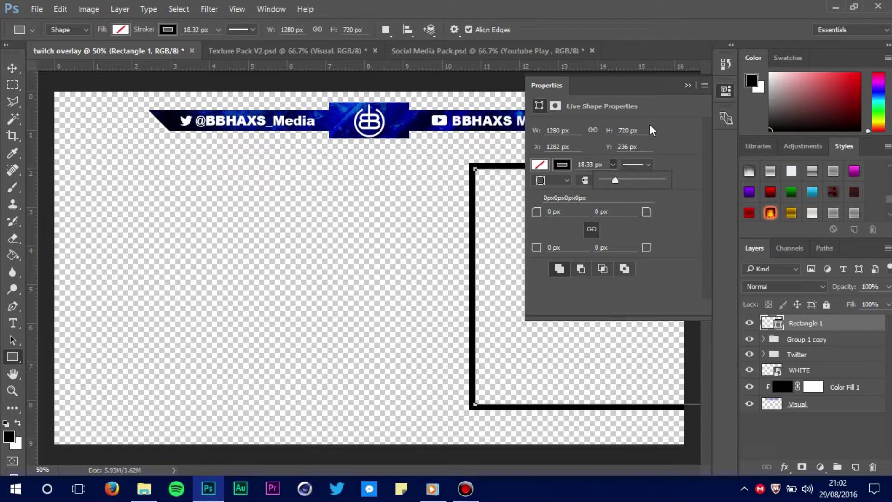
{"action": "left_click", "coordinate": [688, 85]}
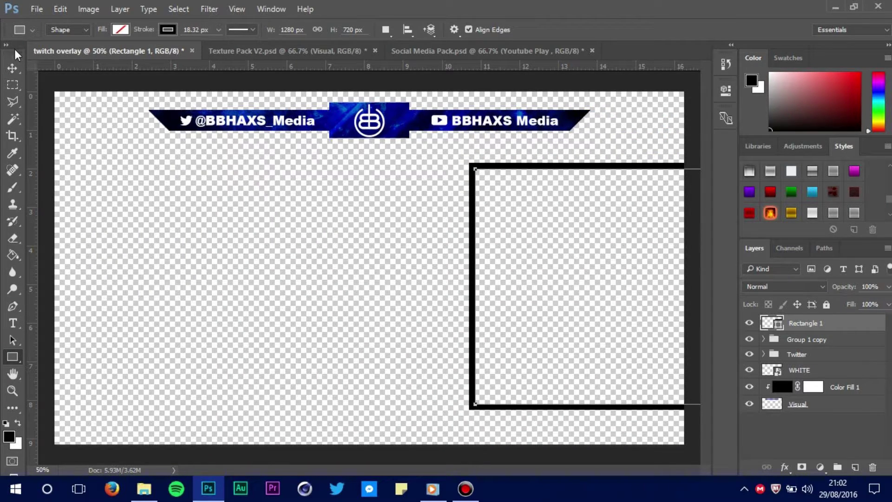
- Center Rectangle 1, scale it down to about 47%, then move it to the upper right below the banner
{"action": "key", "text": "v"}
{"action": "left_click_drag", "start_coordinate": [580, 241], "coordinate": [250, 245]}
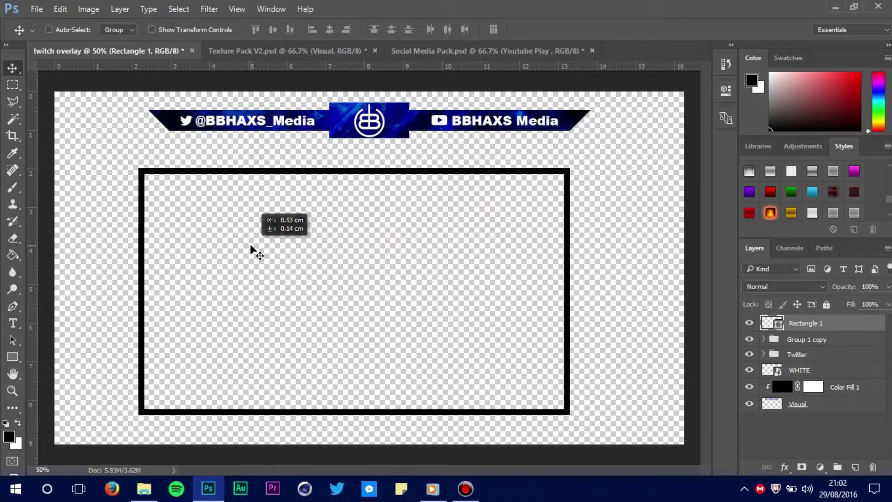
{"action": "key", "text": "ctrl"}
{"action": "key", "text": "ctrl+t"}
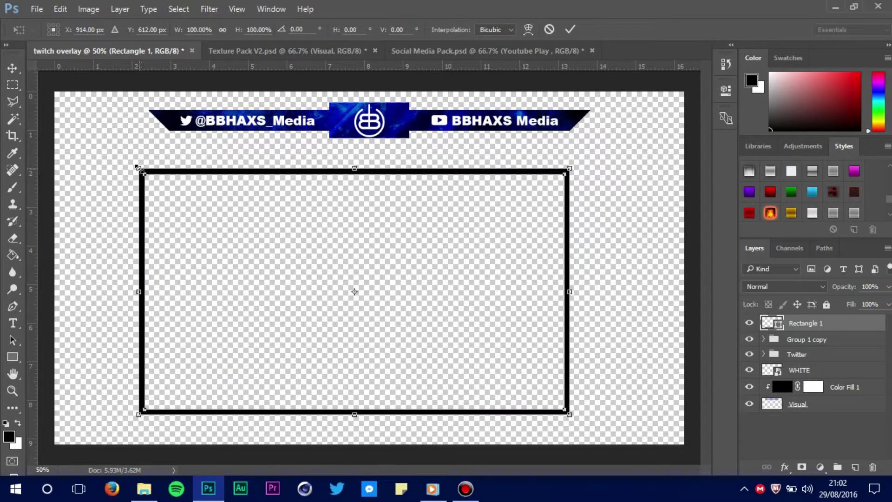
{"action": "left_click_drag", "start_coordinate": [138, 167], "coordinate": [251, 238]}
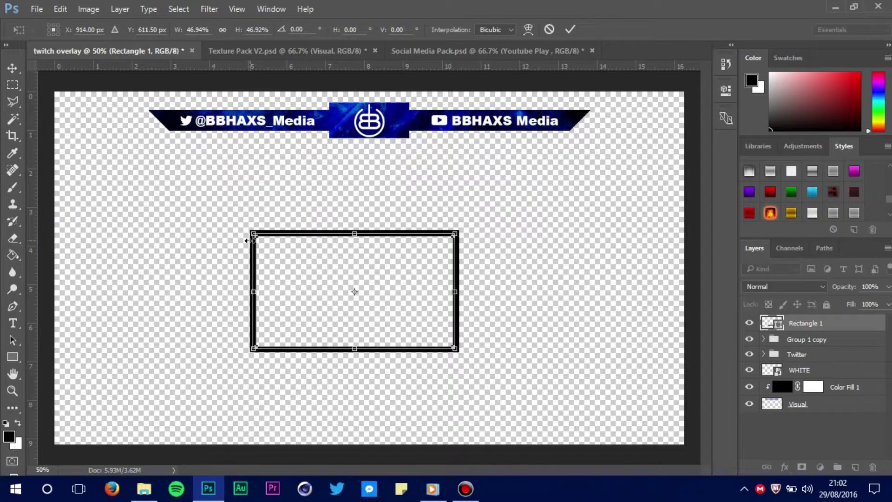
{"action": "key", "text": "Return"}
{"action": "left_click_drag", "start_coordinate": [365, 272], "coordinate": [570, 183]}
{"action": "key", "text": "Right"}
{"action": "key", "text": "Right"}
{"action": "key", "text": "Right"}
{"action": "key", "text": "Right"}
{"action": "key", "text": "Right"}
{"action": "key", "text": "Right"}
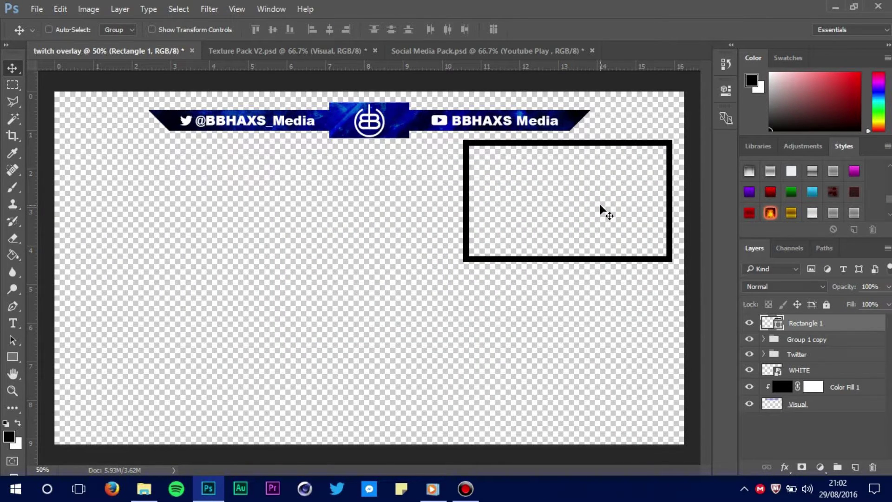